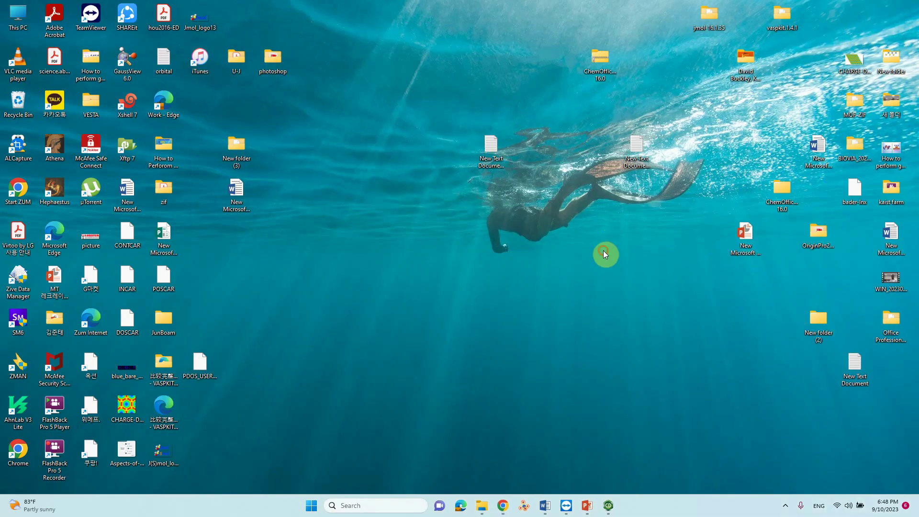
Launch ChemDraw Professional 16.0 by searching 'chem' in the Windows taskbar.
{"action": "left_click", "coordinate": [374, 505]}
{"action": "type", "text": "chem"}
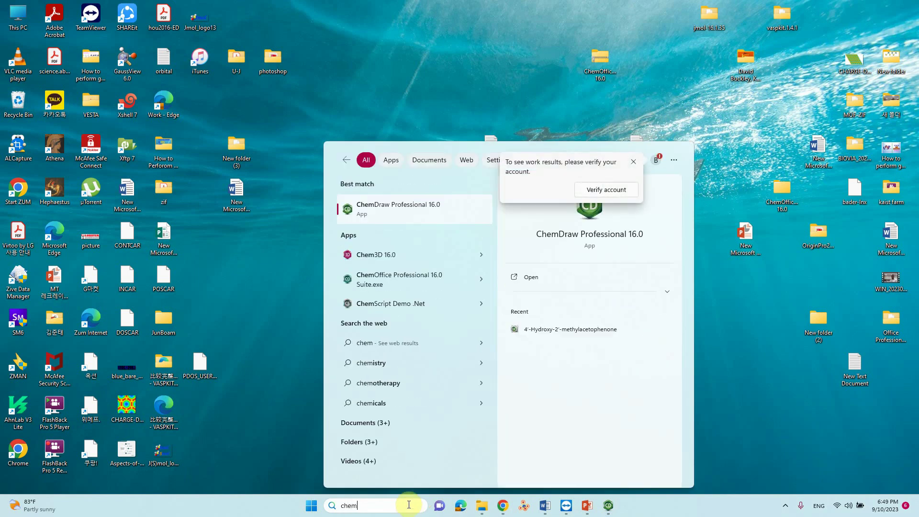
{"action": "key", "text": "Return"}
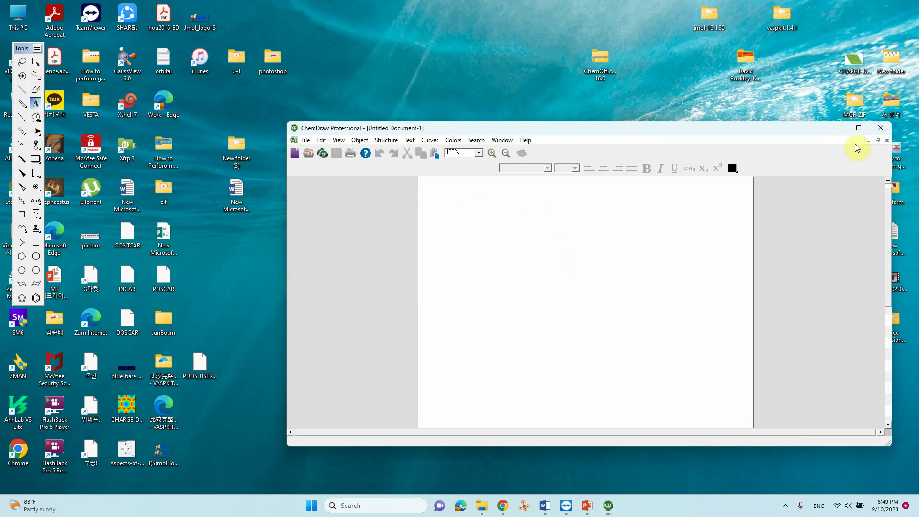
Maximize ChemDraw, start Convert Name to Structure, and copy 'Penicillin' from PubChem.
{"action": "left_click", "coordinate": [858, 128]}
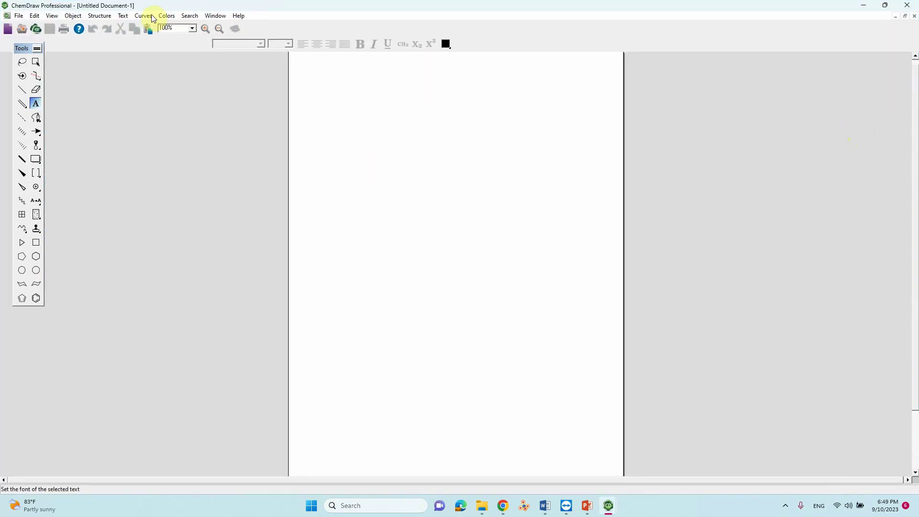
{"action": "left_click", "coordinate": [101, 16]}
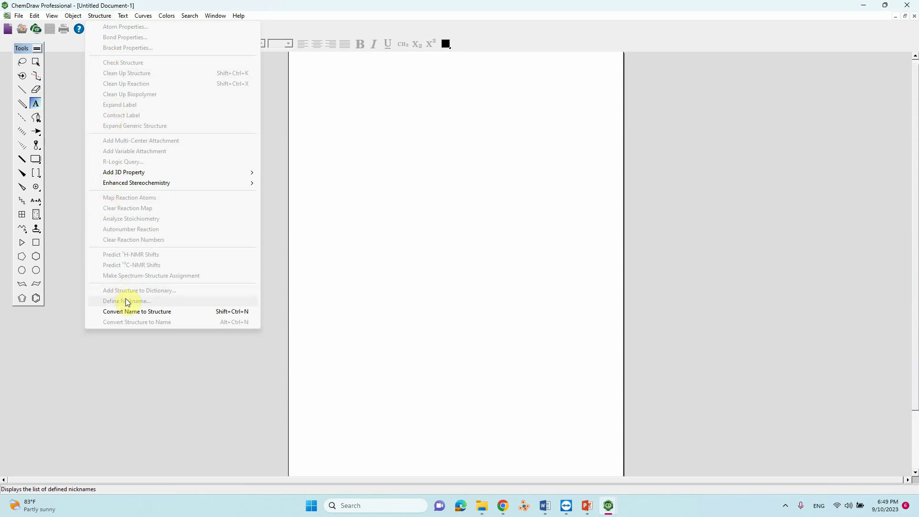
{"action": "left_click", "coordinate": [137, 311]}
{"action": "left_click", "coordinate": [503, 505]}
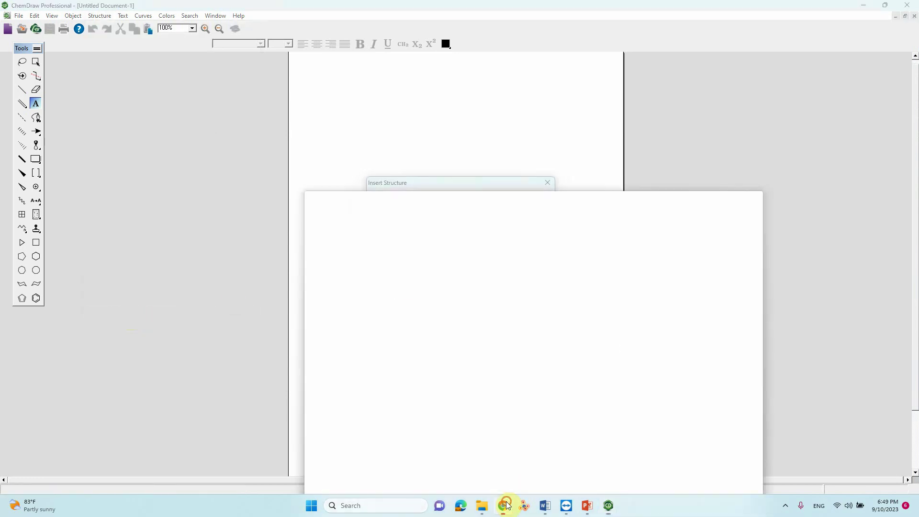
{"action": "left_click_drag", "start_coordinate": [233, 207], "coordinate": [310, 208]}
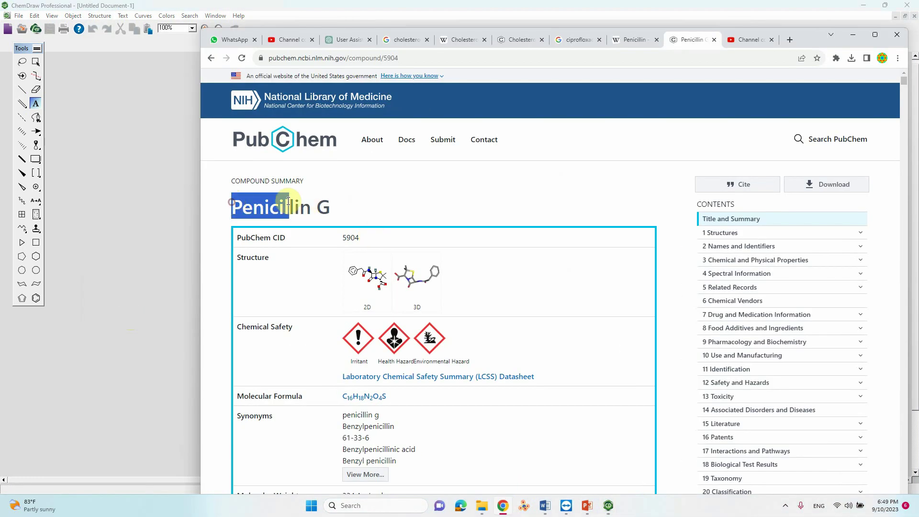
{"action": "right_click", "coordinate": [313, 212]}
{"action": "left_click", "coordinate": [319, 219]}
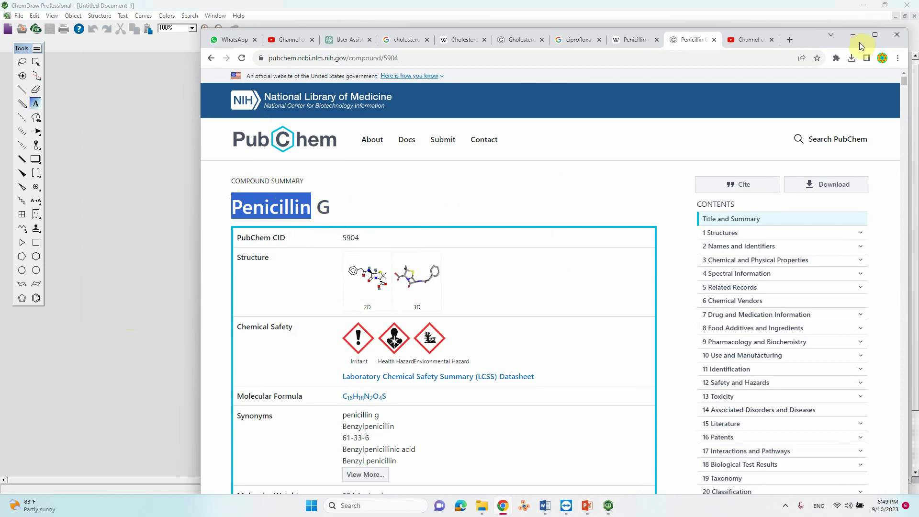
Paste 'Penicillin' to generate the structure, then delete its name caption.
{"action": "left_click", "coordinate": [853, 35]}
{"action": "left_click", "coordinate": [429, 216]}
{"action": "right_click", "coordinate": [429, 216]}
{"action": "left_click", "coordinate": [468, 246]}
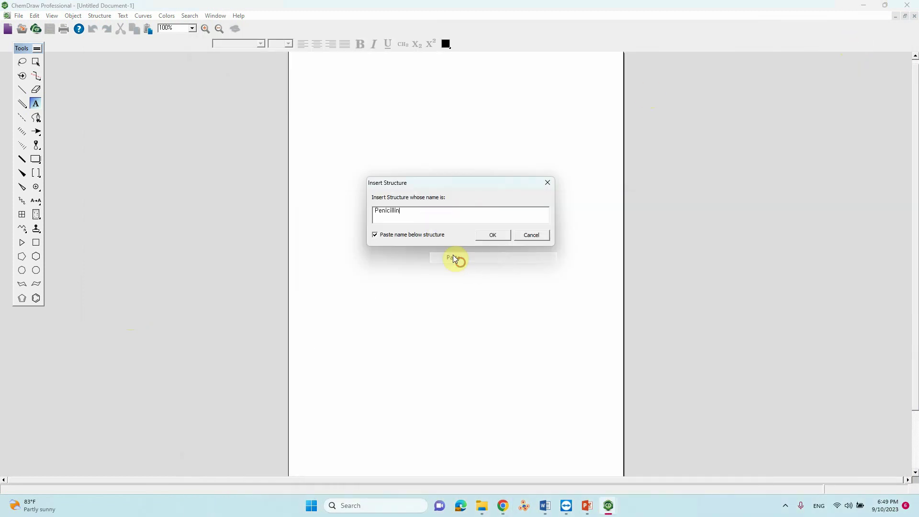
{"action": "left_click", "coordinate": [495, 234]}
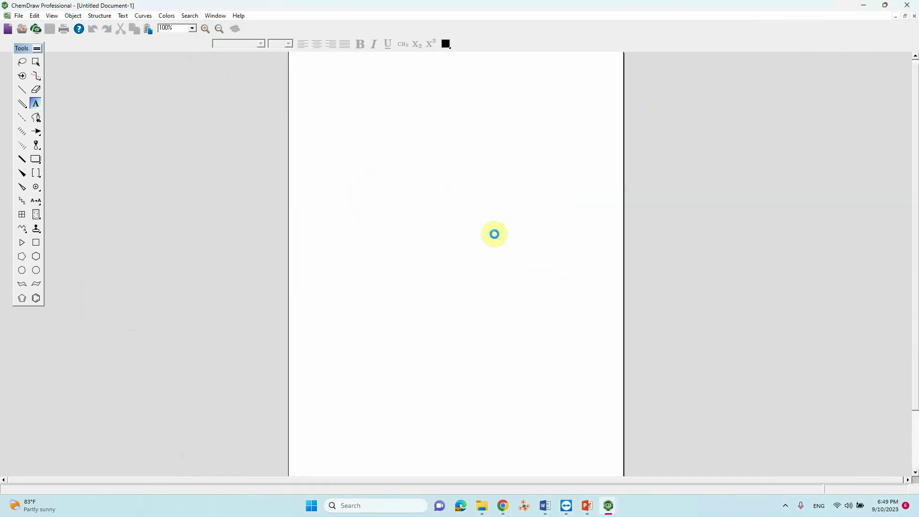
{"action": "left_click", "coordinate": [455, 326]}
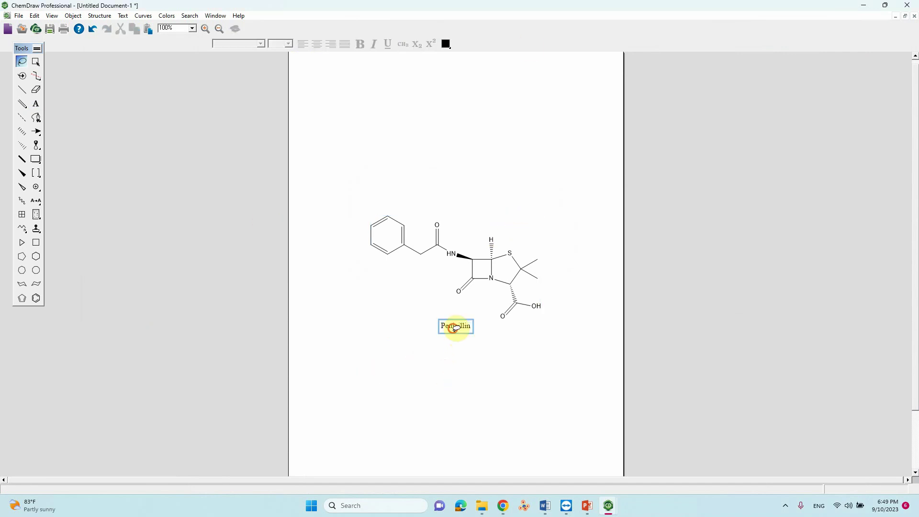
{"action": "key", "text": "Delete"}
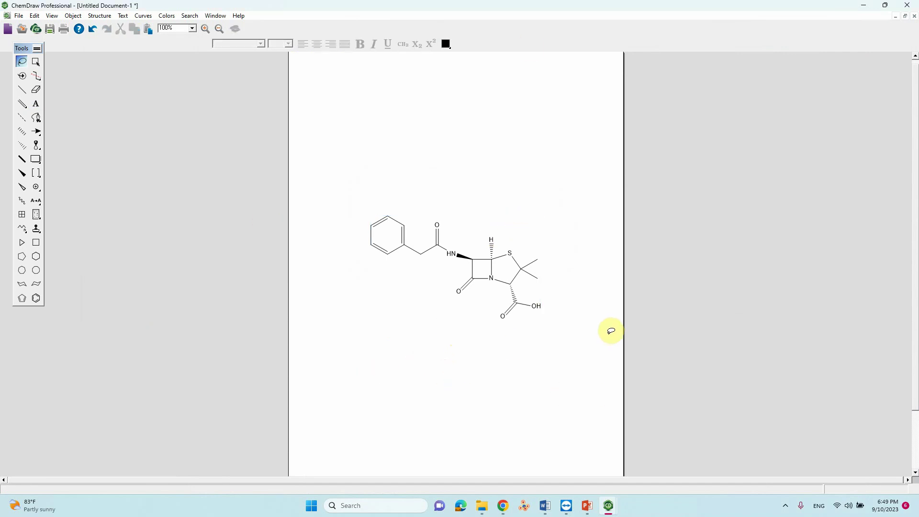
Move the penicillin molecule toward the page top and bring up its context menu.
{"action": "left_click_drag", "start_coordinate": [611, 330], "coordinate": [548, 416]}
{"action": "left_click_drag", "start_coordinate": [514, 291], "coordinate": [505, 197]}
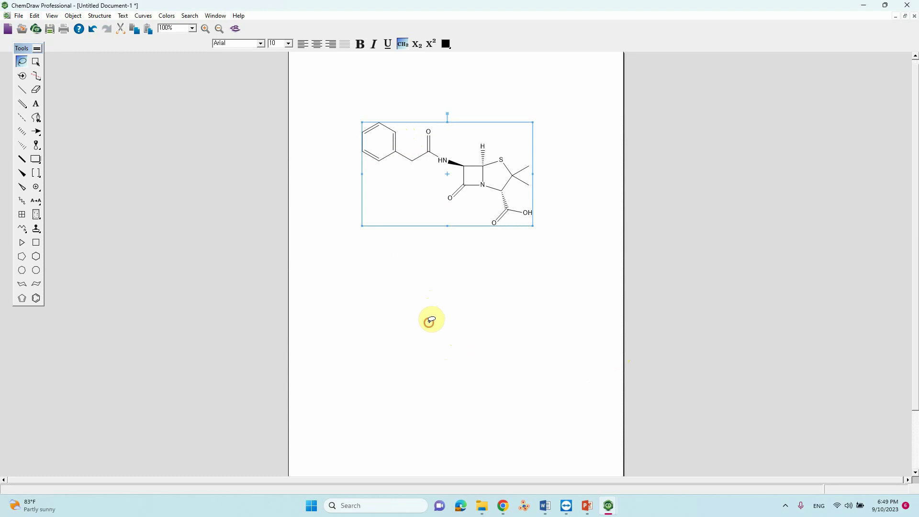
{"action": "left_click", "coordinate": [430, 319]}
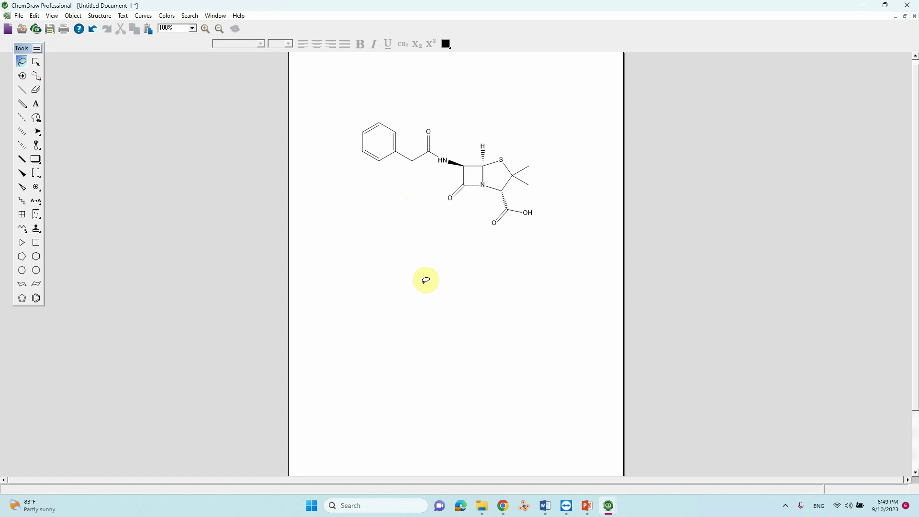
{"action": "mouse_move", "coordinate": [482, 293]}
{"action": "left_mouse_down"}
{"action": "mouse_move", "coordinate": [429, 82]}
{"action": "mouse_move", "coordinate": [342, 198]}
{"action": "left_mouse_up"}
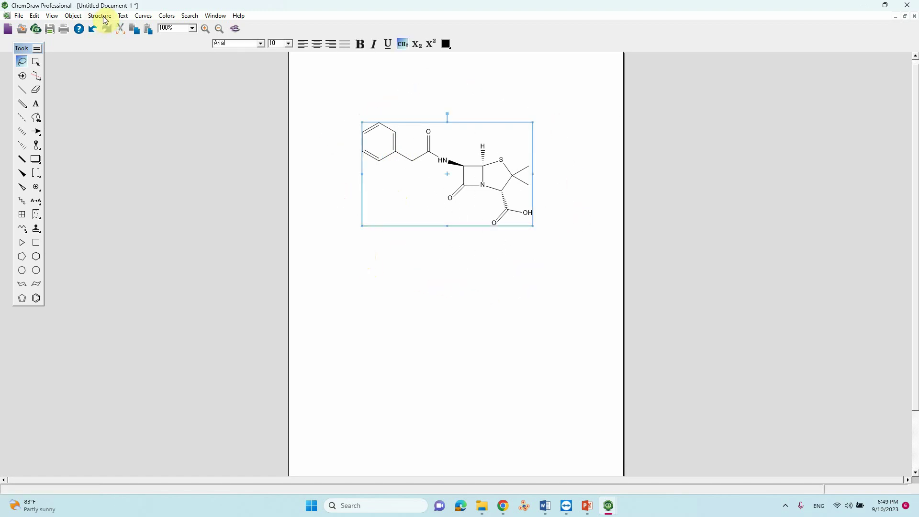
{"action": "right_click", "coordinate": [471, 172]}
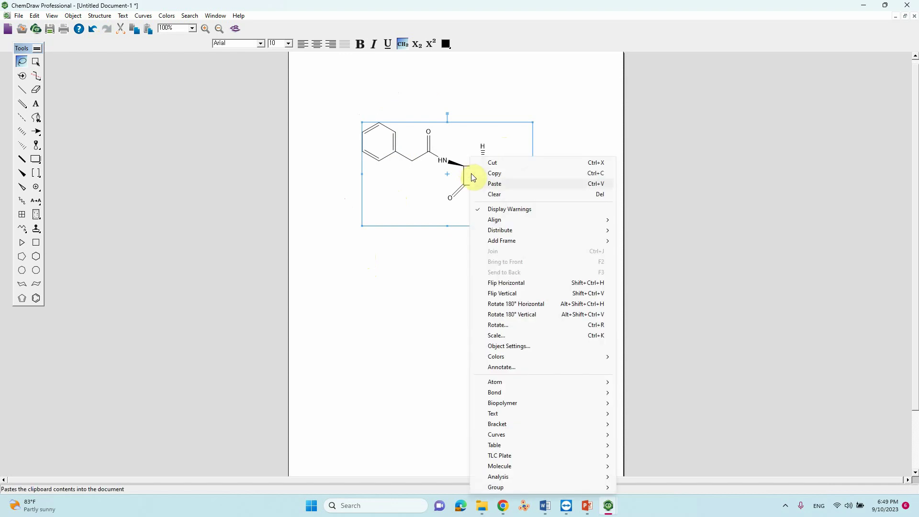
Set bond length 0.3 in, bold width 0.1 in and line width 0.03 in.
{"action": "left_click", "coordinate": [509, 346]}
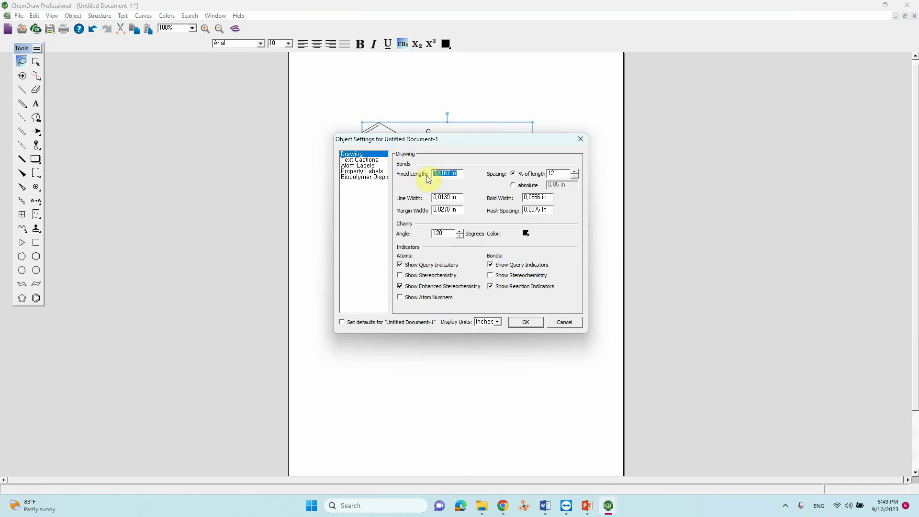
{"action": "left_click", "coordinate": [450, 175]}
{"action": "left_click_drag", "start_coordinate": [450, 174], "coordinate": [436, 174]}
{"action": "type", "text": "3"}
{"action": "left_click_drag", "start_coordinate": [542, 198], "coordinate": [530, 199]}
{"action": "type", "text": "1"}
{"action": "left_click_drag", "start_coordinate": [456, 197], "coordinate": [444, 199]}
{"action": "type", "text": "3"}
{"action": "left_click", "coordinate": [526, 321]}
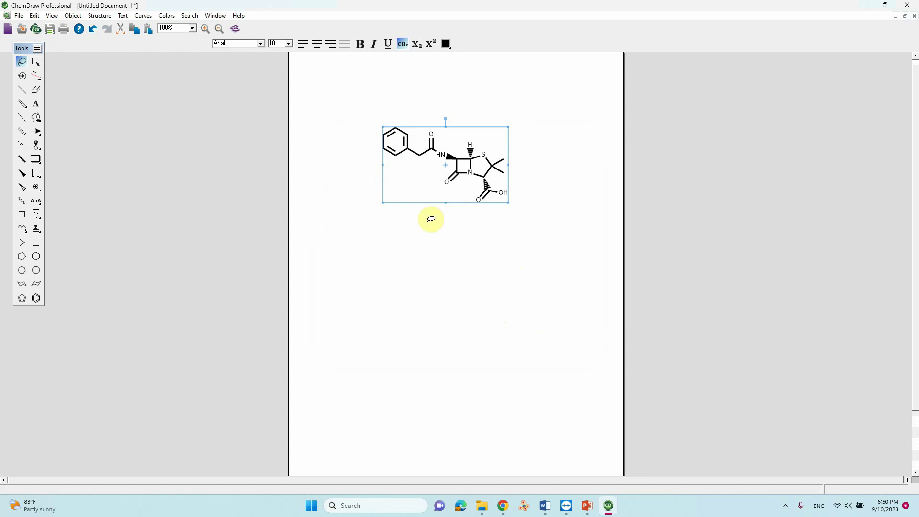
Reselect the penicillin structure and make its atom labels bold.
{"action": "left_click", "coordinate": [471, 246]}
{"action": "left_click_drag", "start_coordinate": [503, 255], "coordinate": [349, 187]}
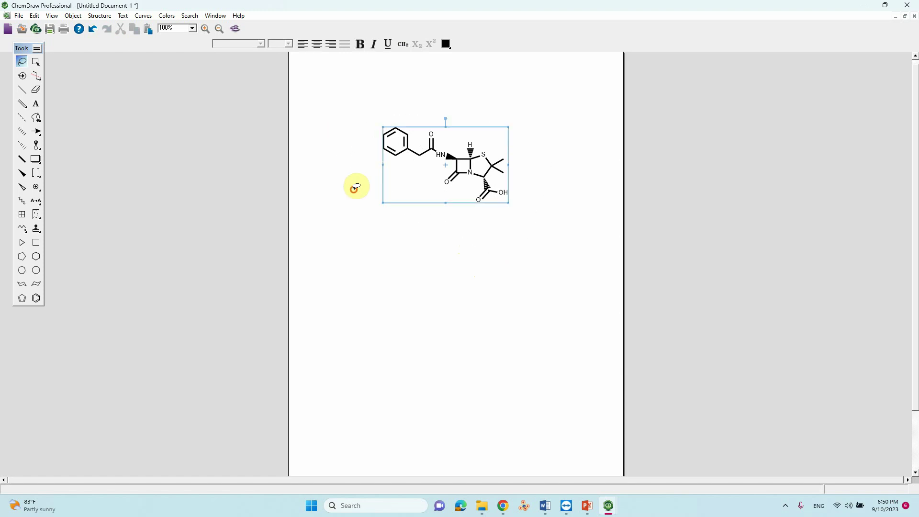
{"action": "left_click", "coordinate": [360, 44]}
{"action": "left_click", "coordinate": [486, 281]}
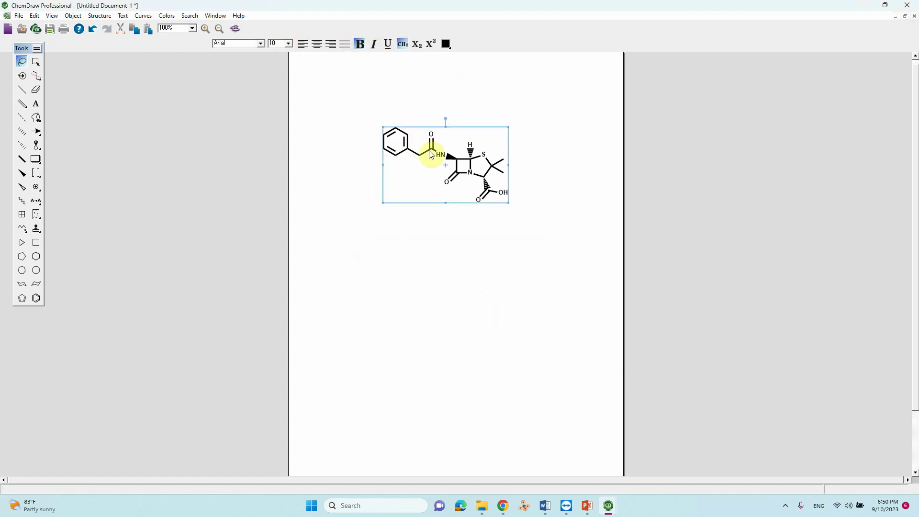
Resize the atom labels to 16 pt, then to 12 pt as the document default.
{"action": "left_click", "coordinate": [287, 44]}
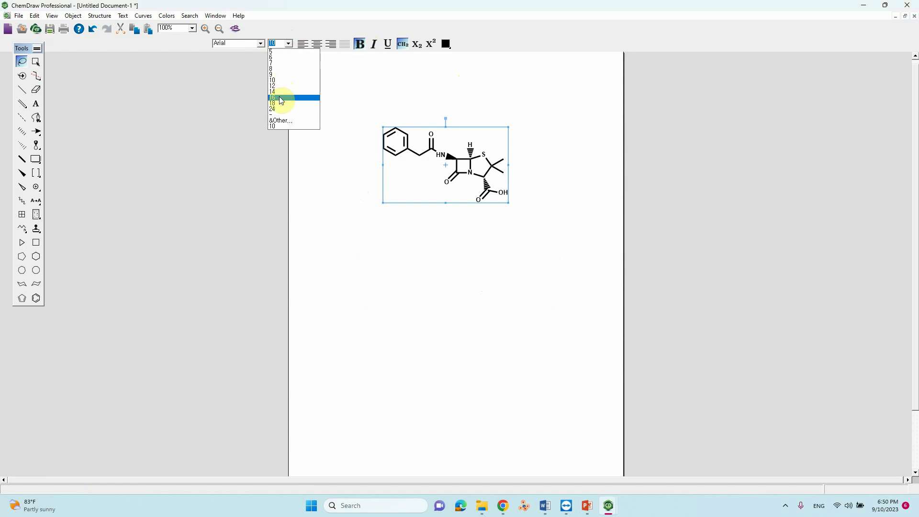
{"action": "left_click", "coordinate": [278, 99]}
{"action": "left_click", "coordinate": [486, 281]}
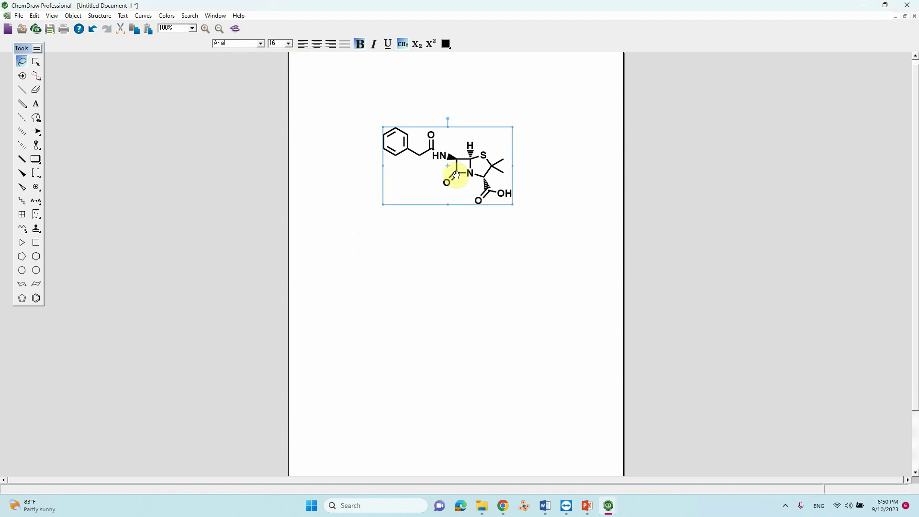
{"action": "left_click", "coordinate": [288, 43]}
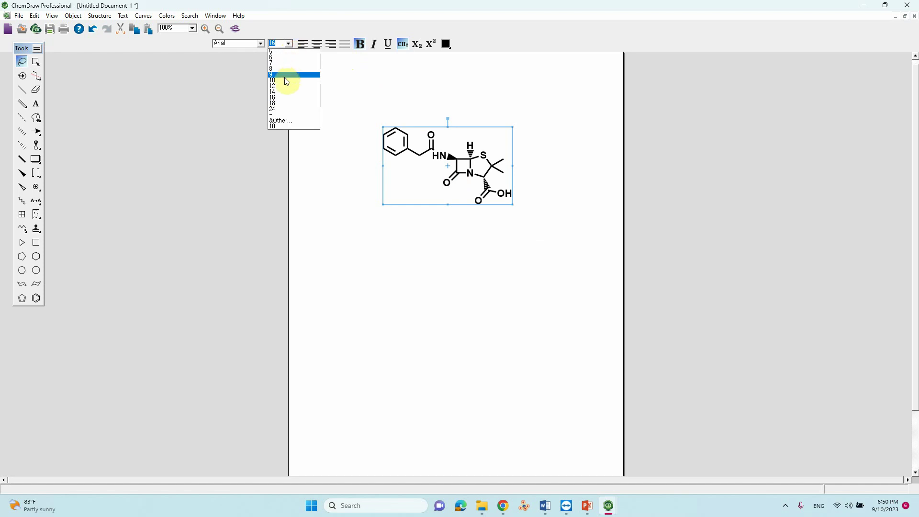
{"action": "left_click", "coordinate": [279, 85]}
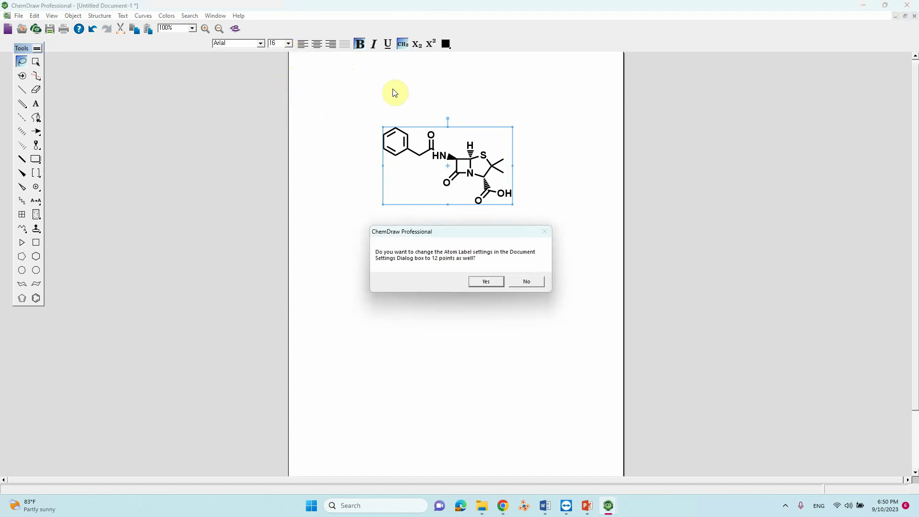
{"action": "left_click", "coordinate": [486, 281]}
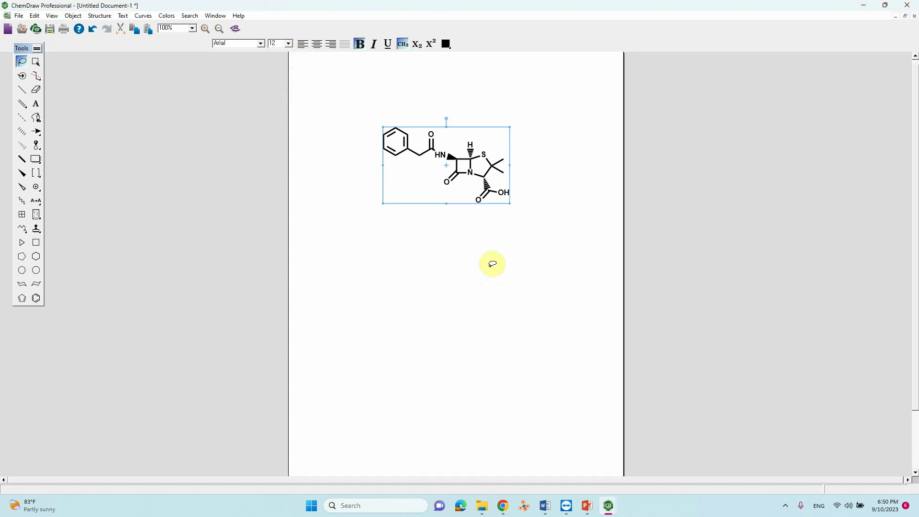
{"action": "scroll", "coordinate": [512, 216], "scroll_direction": "up", "scroll_amount": 1}
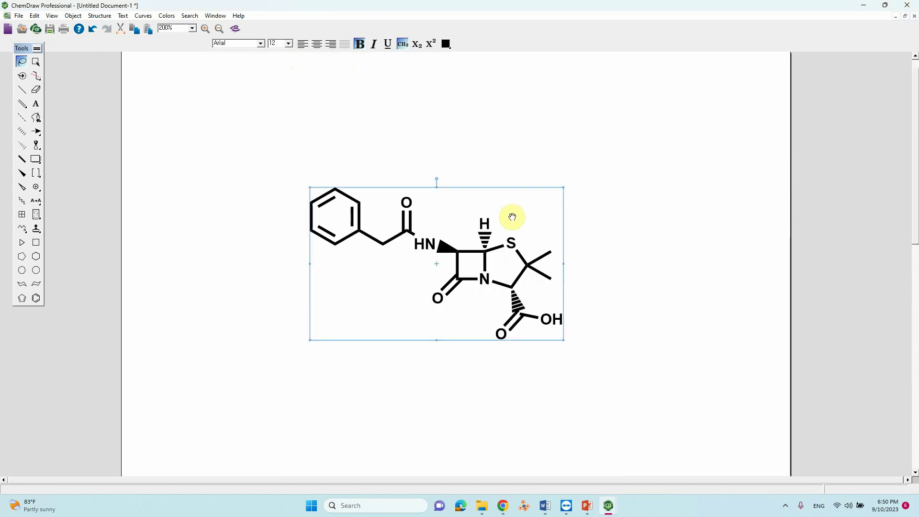
Set the atom labels to 10 pt and zoom out to the full page.
{"action": "left_click", "coordinate": [288, 47]}
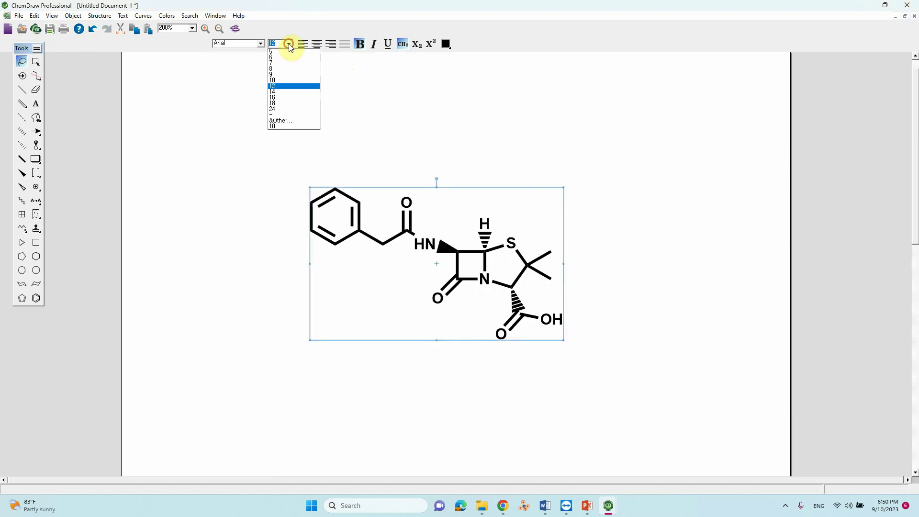
{"action": "left_click", "coordinate": [279, 83]}
{"action": "left_click", "coordinate": [485, 281]}
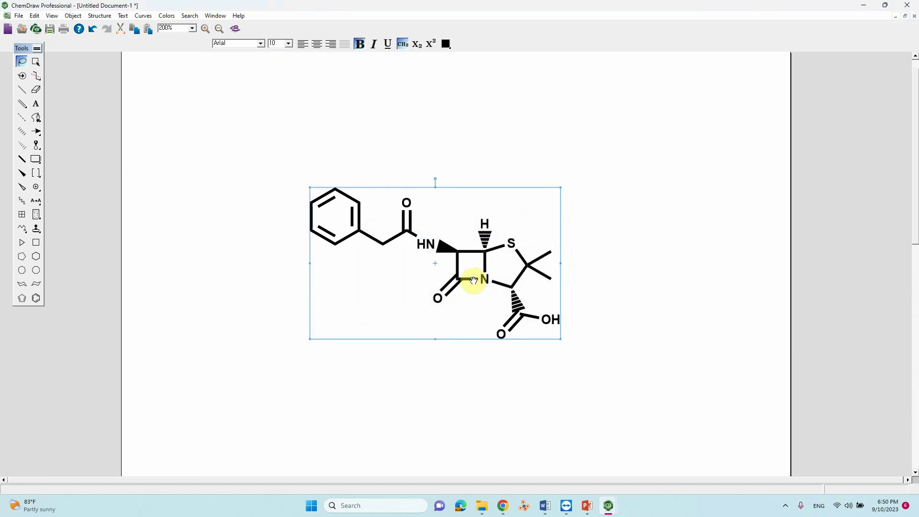
{"action": "left_click", "coordinate": [677, 315]}
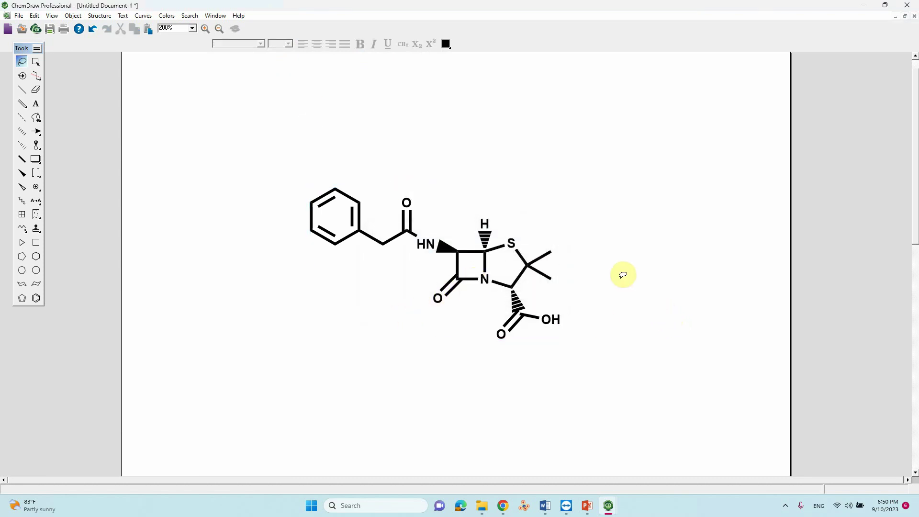
{"action": "key", "text": "F5"}
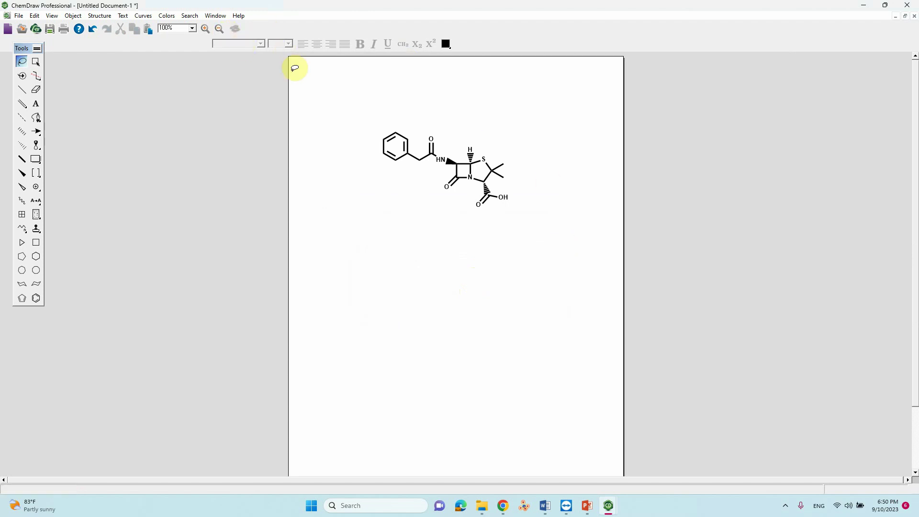
Reselect the structure and resize its atom labels to 12 pt, then 14 pt.
{"action": "left_click_drag", "start_coordinate": [455, 120], "coordinate": [628, 240]}
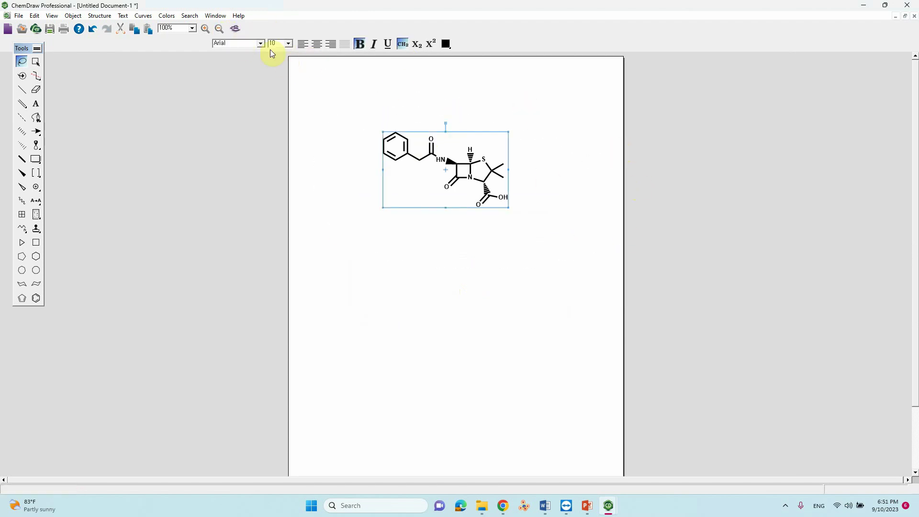
{"action": "left_click", "coordinate": [286, 46]}
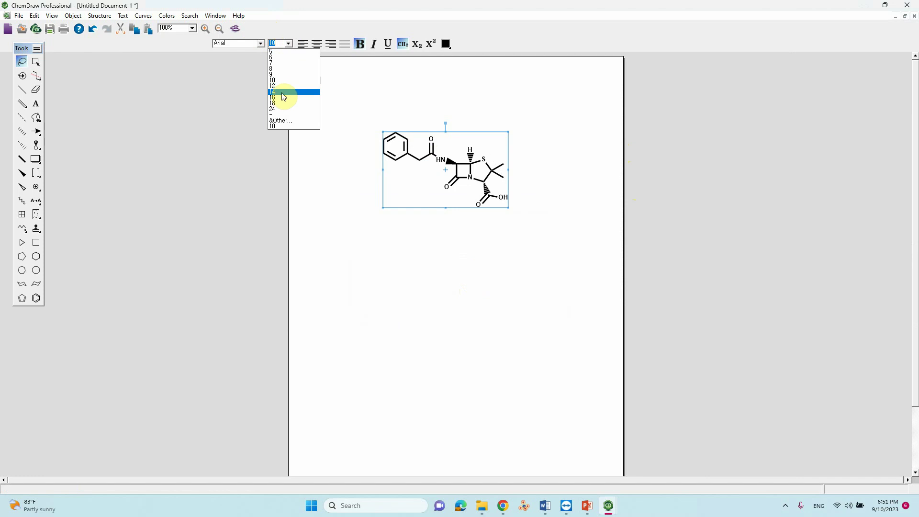
{"action": "left_click", "coordinate": [281, 88]}
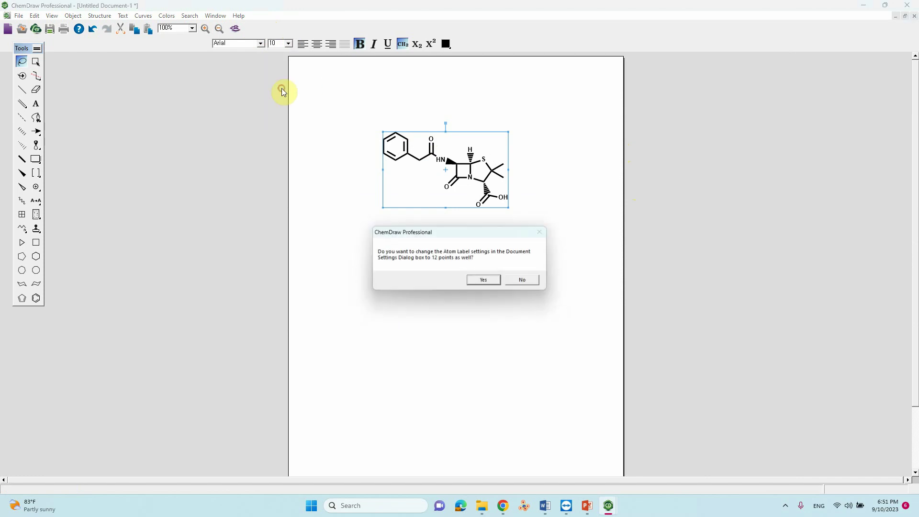
{"action": "left_click", "coordinate": [483, 279]}
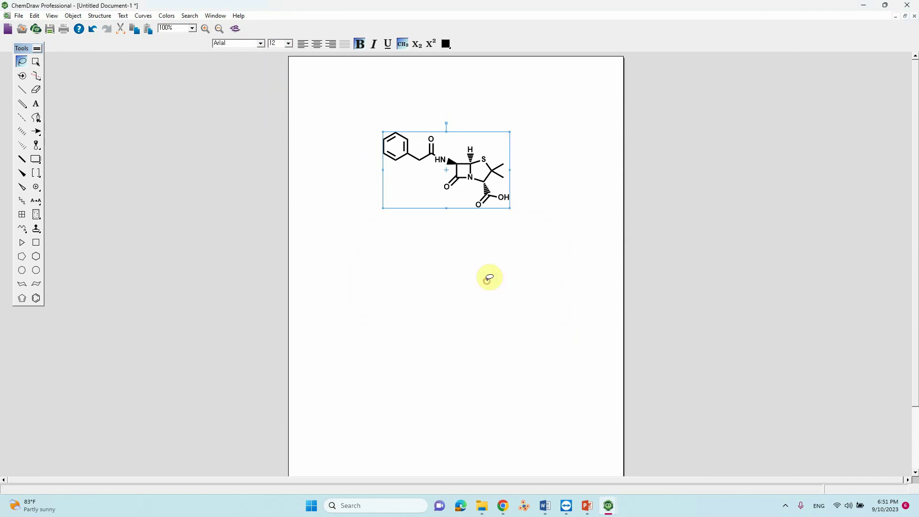
{"action": "left_click", "coordinate": [287, 44]}
{"action": "left_click", "coordinate": [284, 92]}
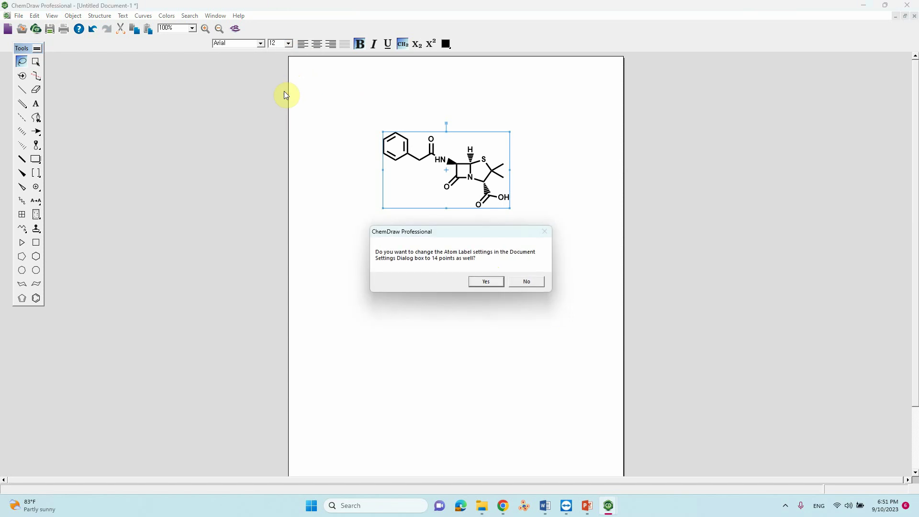
Confirm the 14 pt labels, then set the molecule's fixed bond length to 0.35 in.
{"action": "left_click", "coordinate": [488, 281]}
{"action": "left_click", "coordinate": [499, 306]}
{"action": "scroll", "coordinate": [513, 202], "scroll_direction": "up", "scroll_amount": 2}
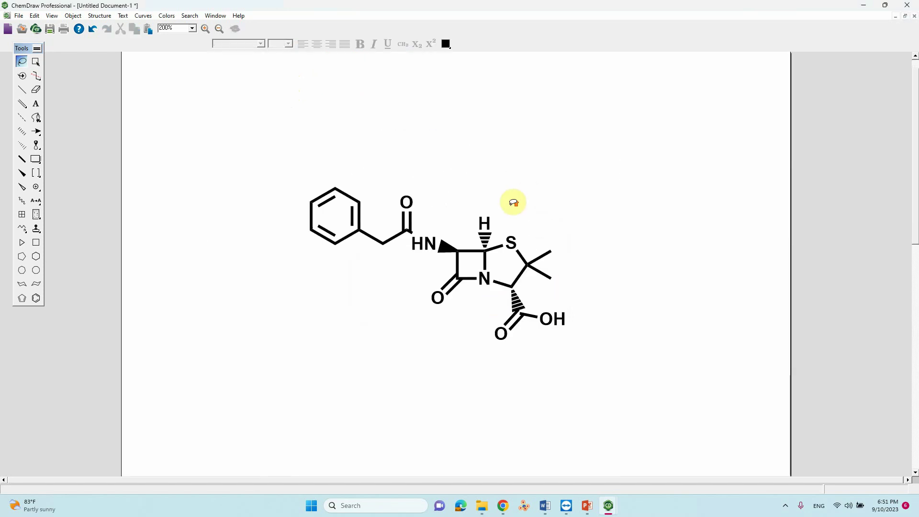
{"action": "scroll", "coordinate": [513, 203], "scroll_direction": "down", "scroll_amount": 2}
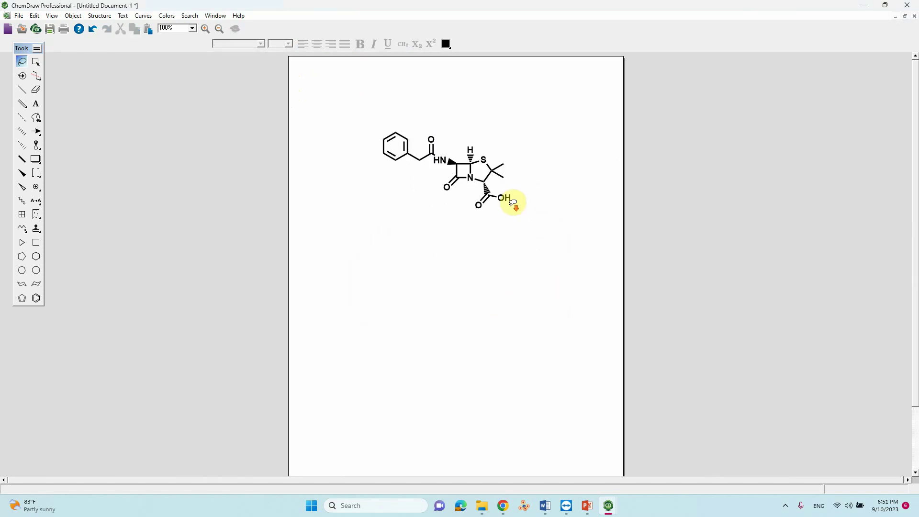
{"action": "left_click_drag", "start_coordinate": [543, 157], "coordinate": [405, 224]}
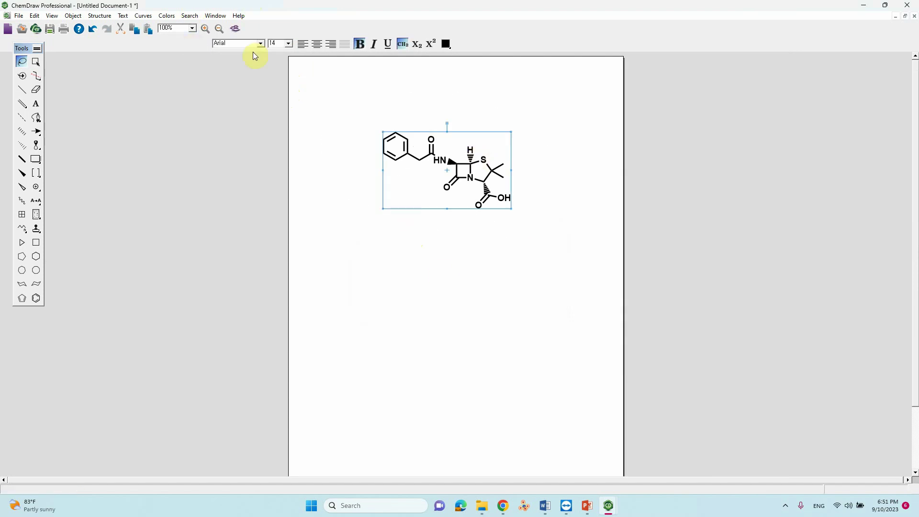
{"action": "right_click", "coordinate": [411, 154]}
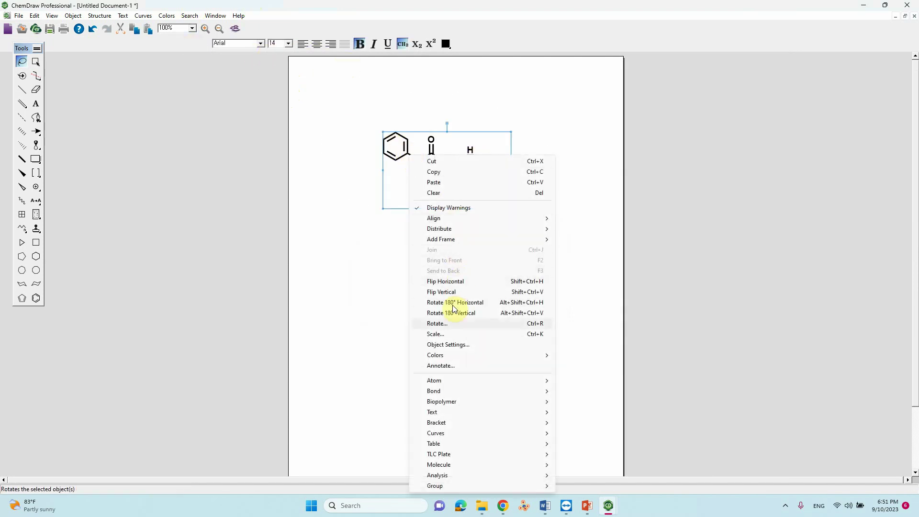
{"action": "left_click", "coordinate": [446, 345]}
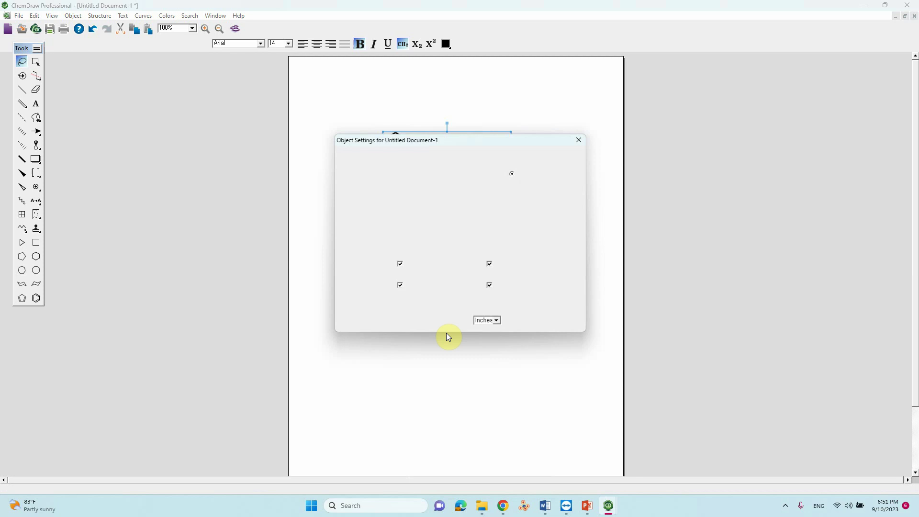
{"action": "left_click", "coordinate": [441, 175]}
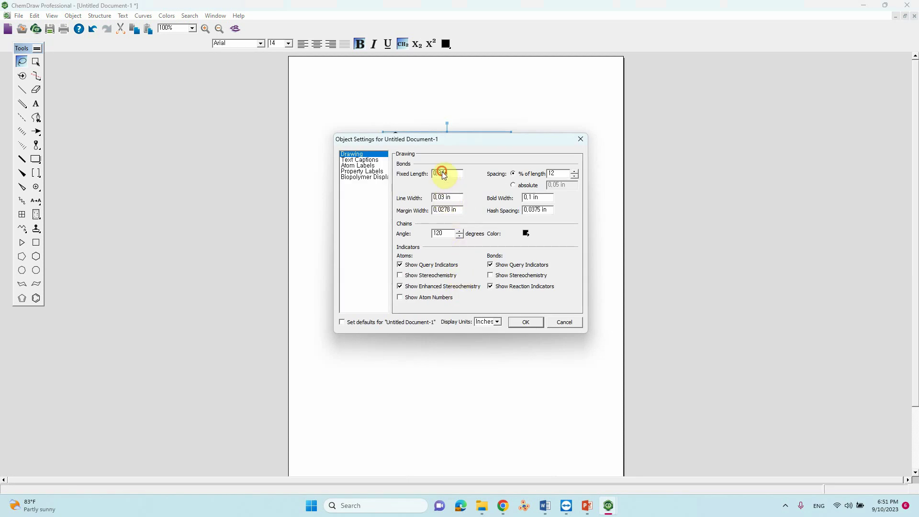
{"action": "left_click_drag", "start_coordinate": [439, 175], "coordinate": [444, 175]}
{"action": "type", "text": "3"}
{"action": "type", "text": "5"}
{"action": "left_click", "coordinate": [526, 322]}
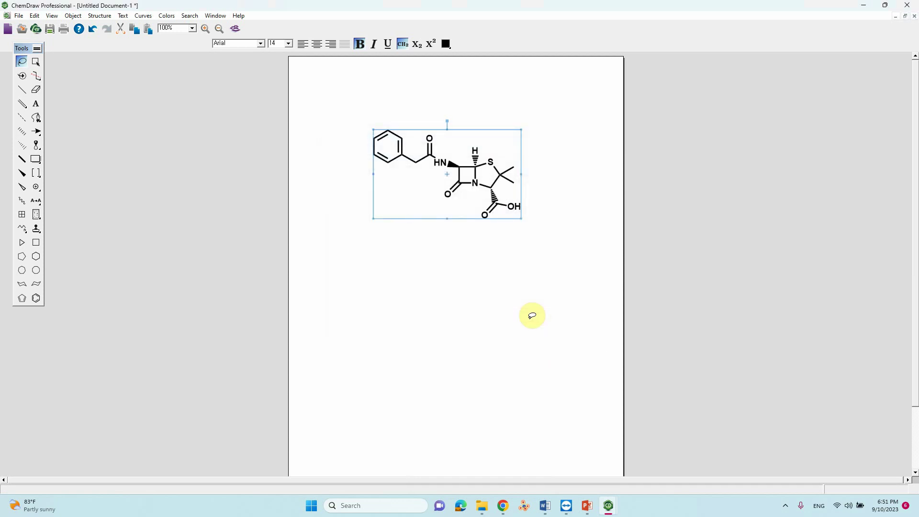
Reopen the molecule's drawing settings, keep the 0.35 in bond length, and zoom to 150%.
{"action": "left_click_drag", "start_coordinate": [560, 273], "coordinate": [495, 216]}
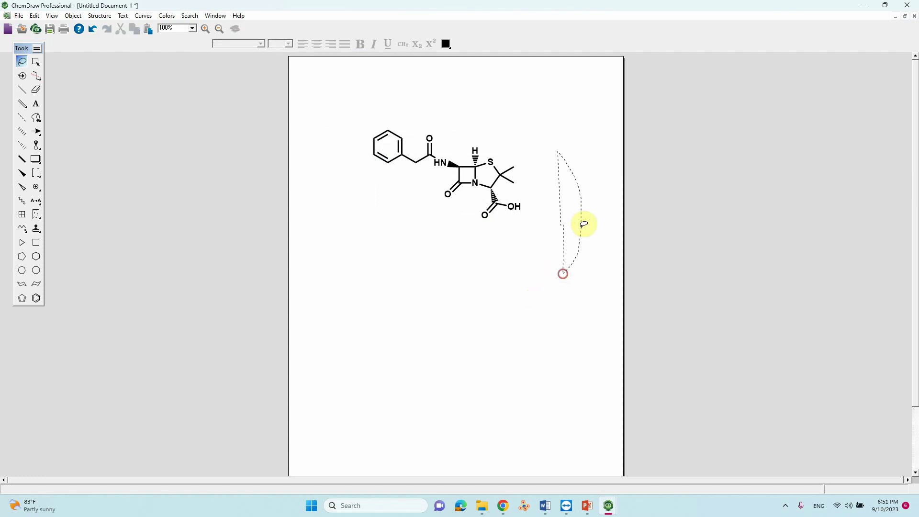
{"action": "scroll", "coordinate": [495, 210], "scroll_direction": "up", "scroll_amount": 1}
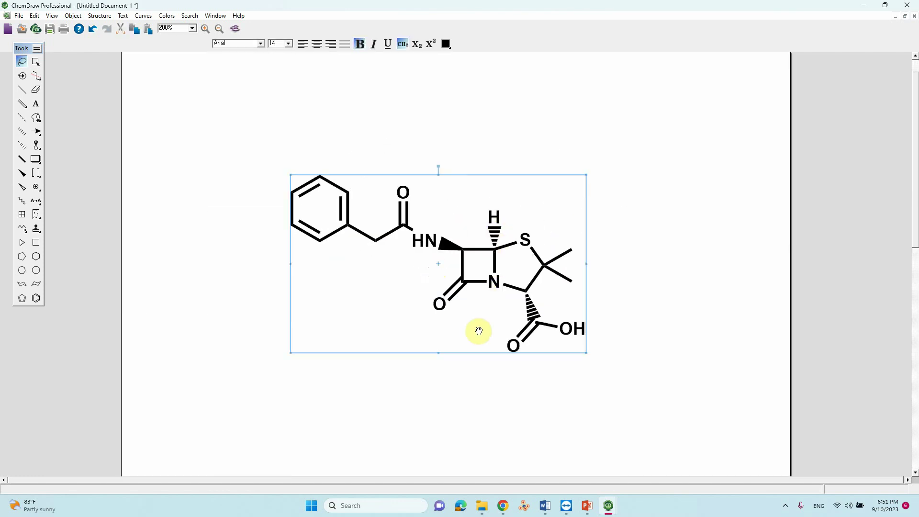
{"action": "left_click", "coordinate": [642, 401]}
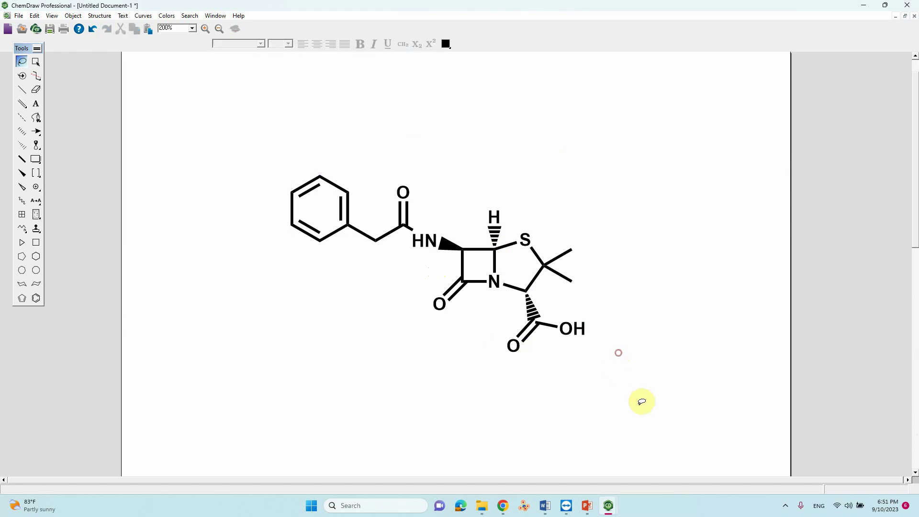
{"action": "scroll", "coordinate": [624, 339], "scroll_direction": "down", "scroll_amount": 2}
{"action": "scroll", "coordinate": [624, 339], "scroll_direction": "down", "scroll_amount": 1}
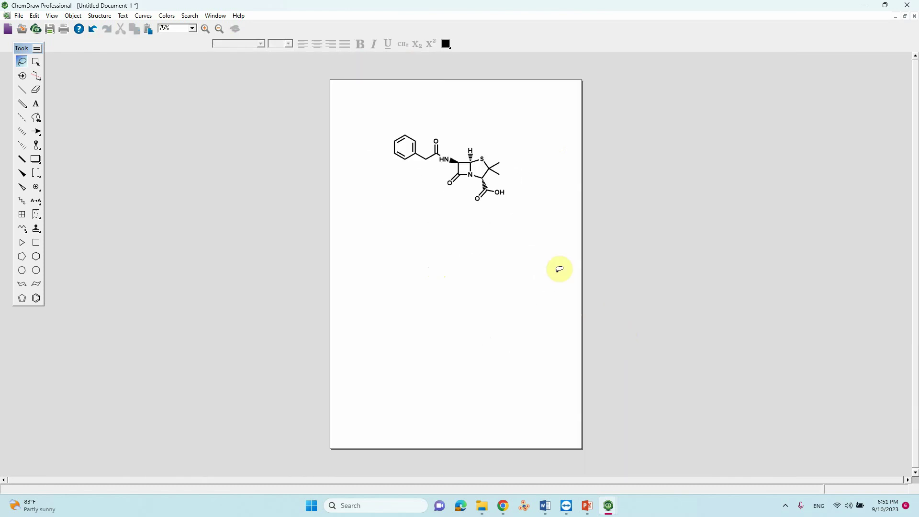
{"action": "left_click_drag", "start_coordinate": [555, 265], "coordinate": [431, 259]}
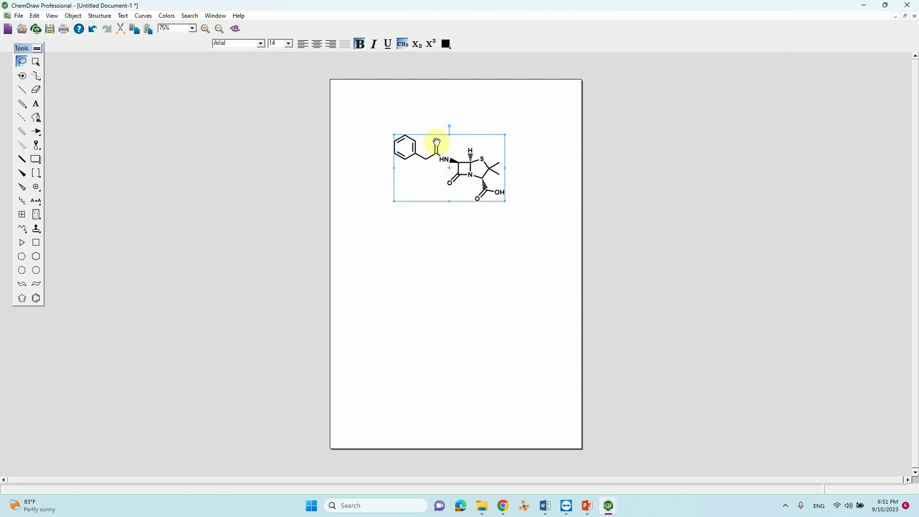
{"action": "right_click", "coordinate": [432, 176]}
{"action": "left_click", "coordinate": [470, 346]}
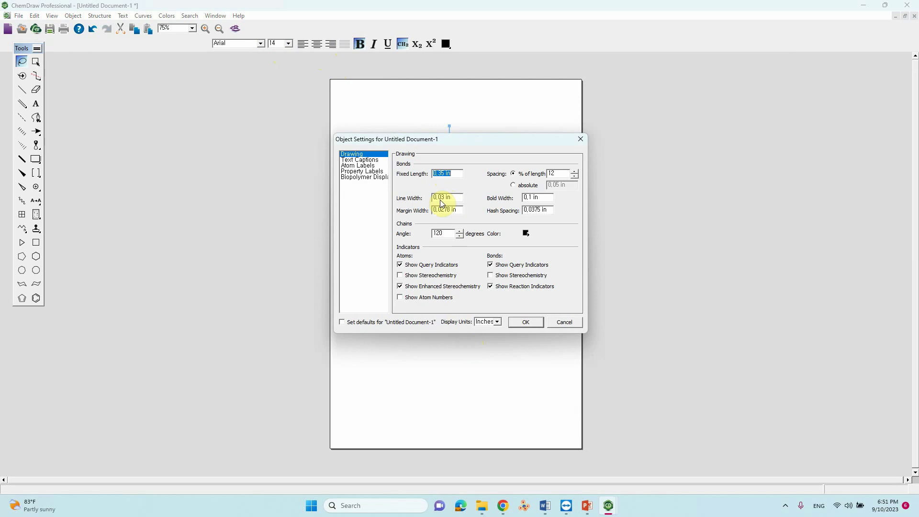
{"action": "left_click_drag", "start_coordinate": [513, 146], "coordinate": [300, 115]}
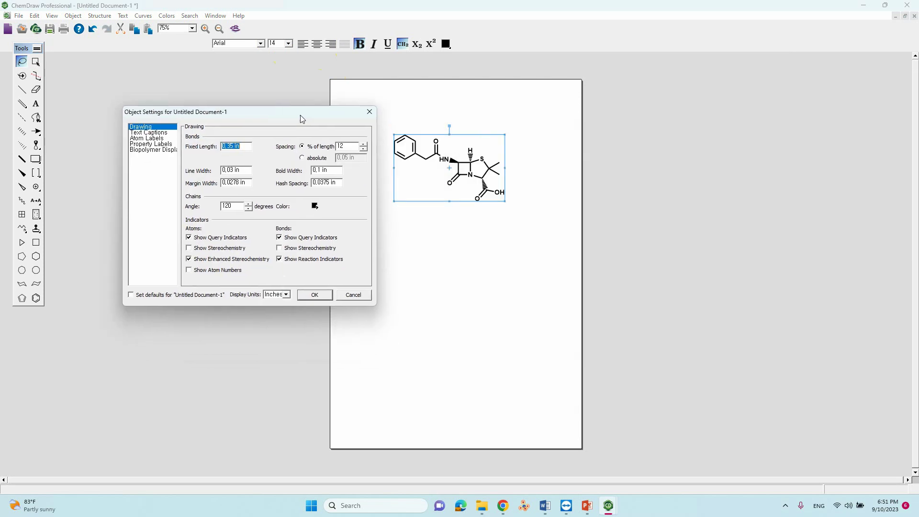
{"action": "left_click", "coordinate": [369, 112]}
{"action": "left_click", "coordinate": [539, 197]}
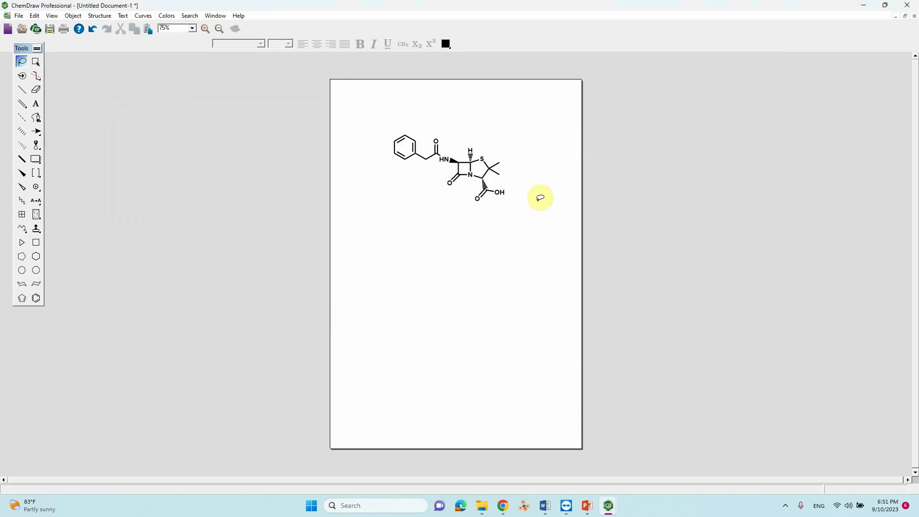
{"action": "key", "text": "F7"}
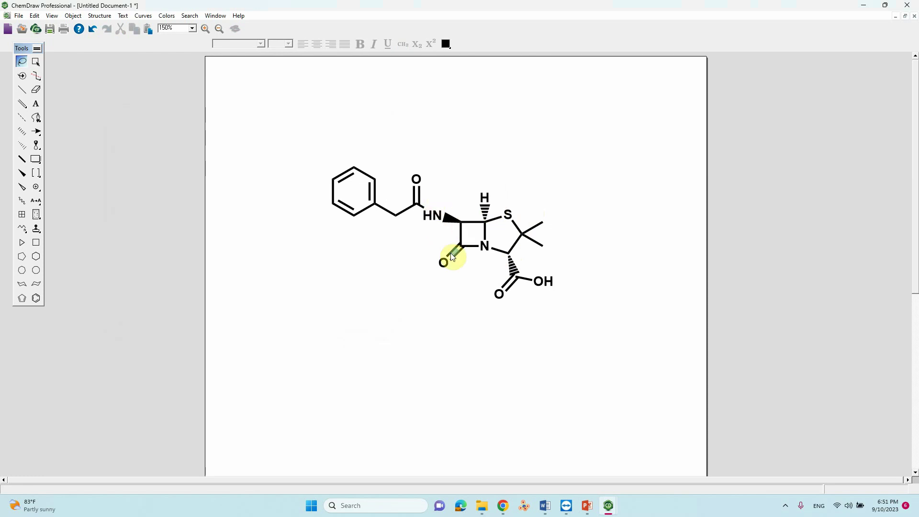
Color the carboxyl C=O oxygen red.
{"action": "left_click", "coordinate": [416, 179]}
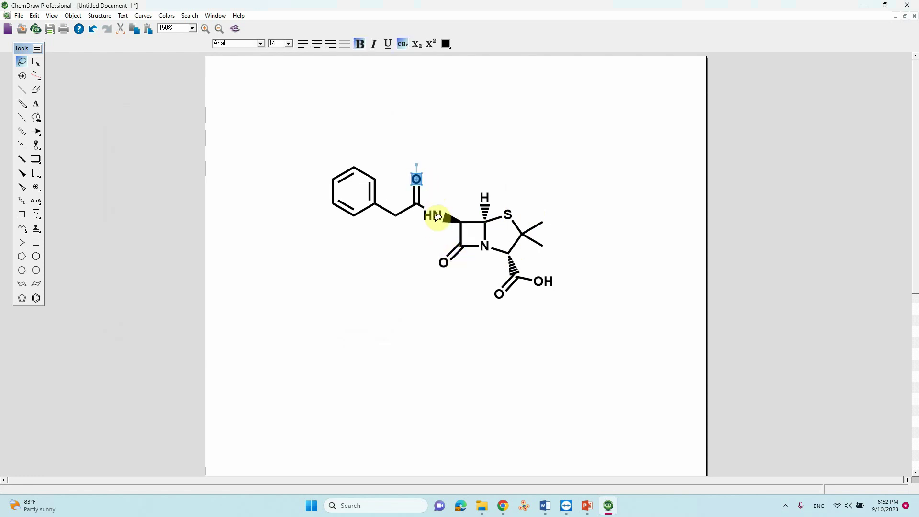
{"action": "left_click", "coordinate": [443, 262]}
{"action": "left_click", "coordinate": [498, 294]}
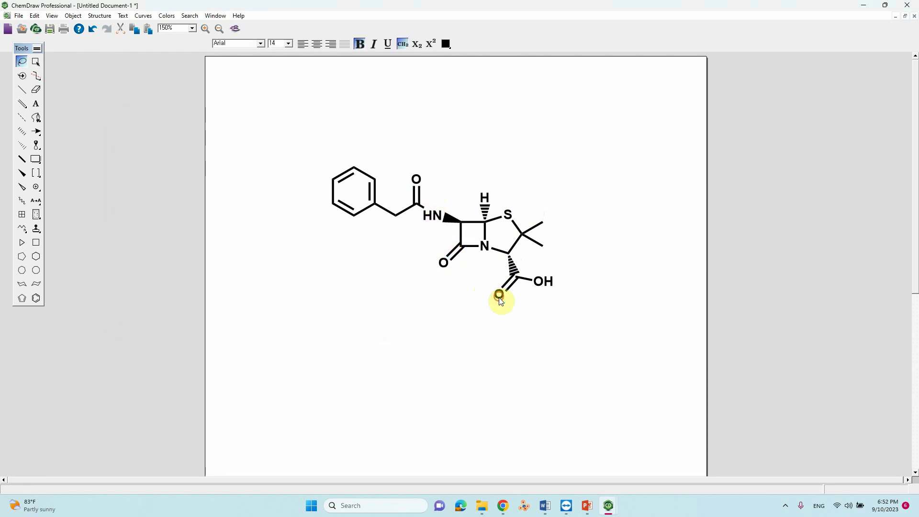
{"action": "left_click", "coordinate": [445, 44]}
{"action": "left_click", "coordinate": [462, 63]}
Color the lactam and amide carbonyl oxygens red.
{"action": "left_click", "coordinate": [443, 262]}
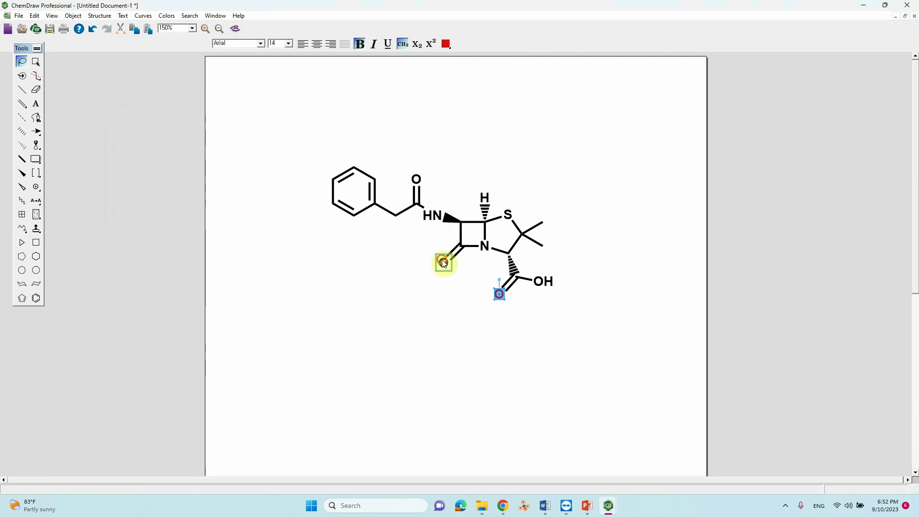
{"action": "left_click", "coordinate": [445, 44]}
{"action": "left_click", "coordinate": [463, 63]}
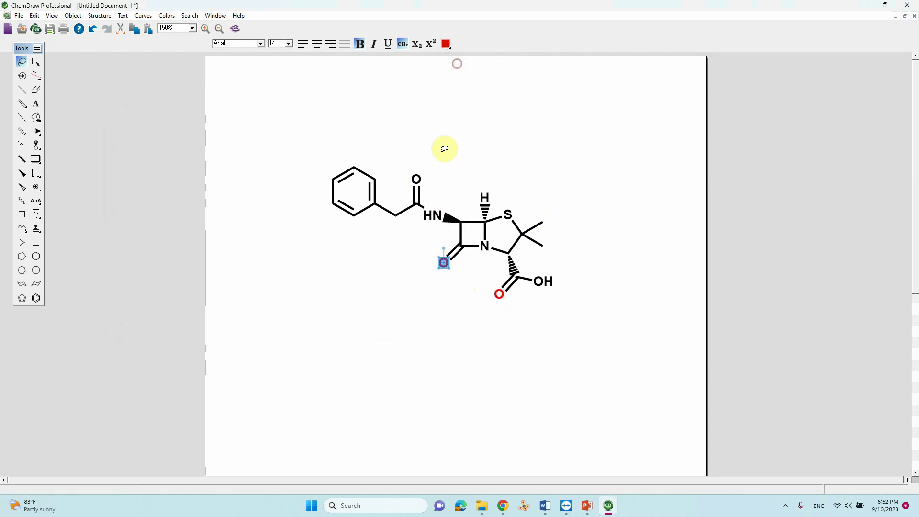
{"action": "left_click", "coordinate": [417, 177]}
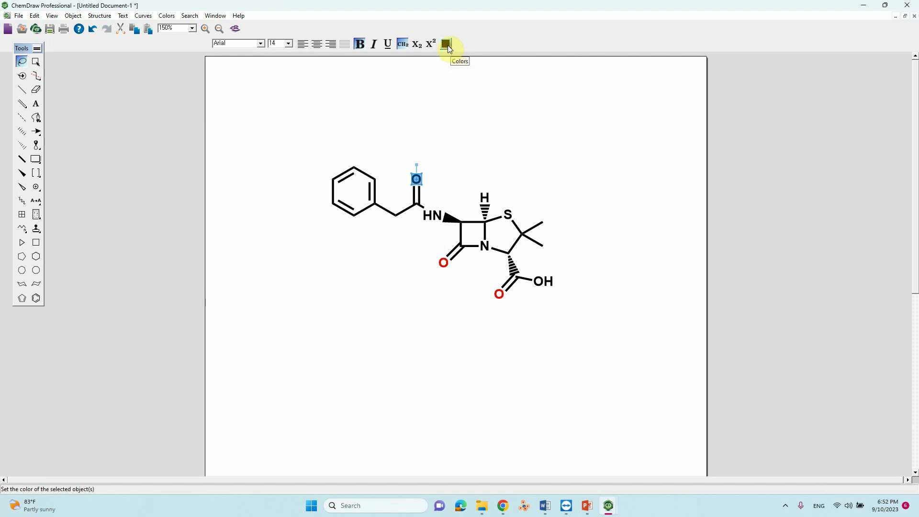
{"action": "left_click", "coordinate": [451, 48]}
{"action": "left_click", "coordinate": [462, 64]}
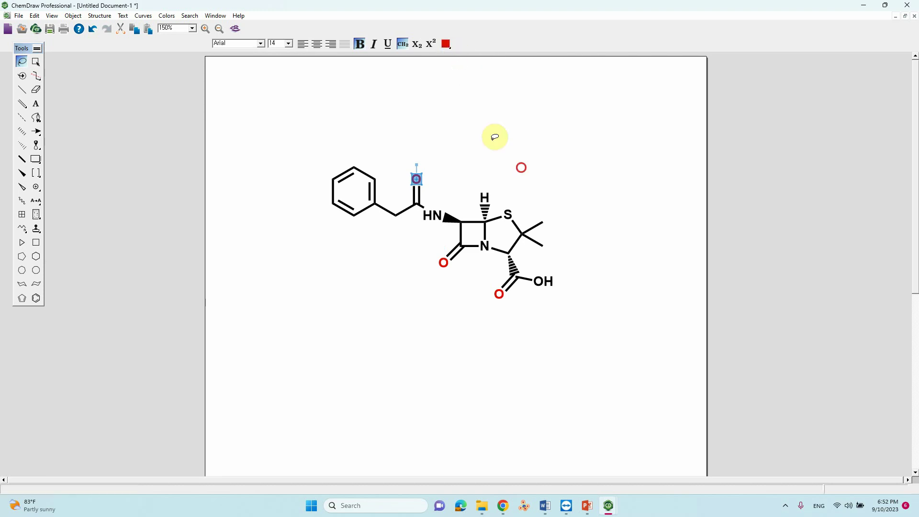
{"action": "left_click", "coordinate": [495, 137]}
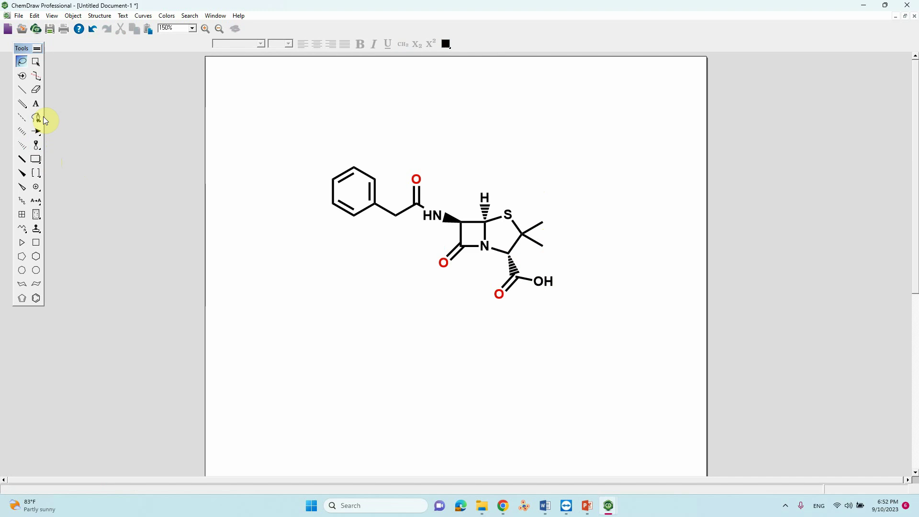
Color the O of the OH label red using the Text tool.
{"action": "left_click", "coordinate": [36, 103]}
{"action": "left_click", "coordinate": [533, 279]}
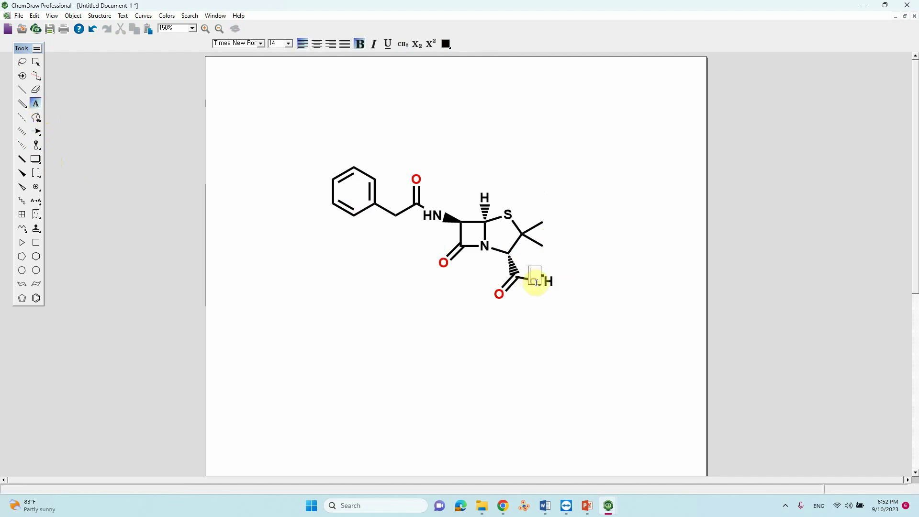
{"action": "left_click_drag", "start_coordinate": [533, 280], "coordinate": [543, 281]}
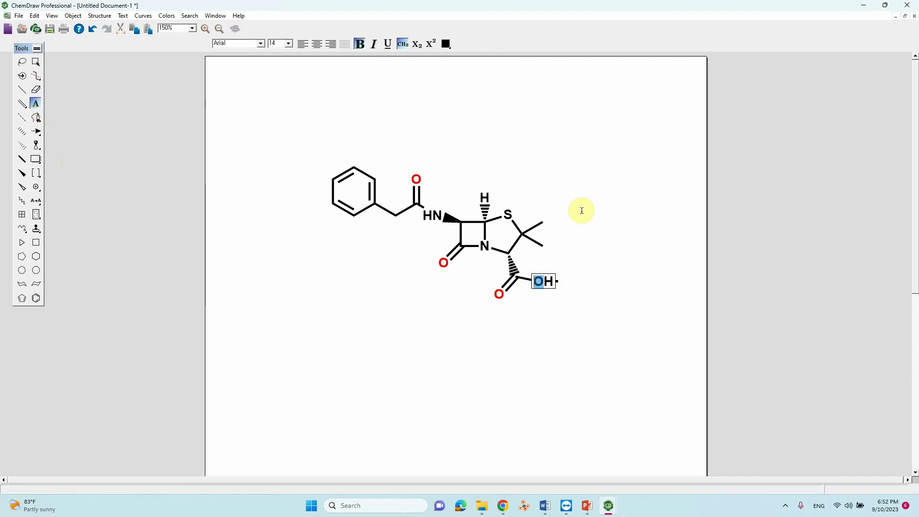
{"action": "left_click", "coordinate": [446, 44]}
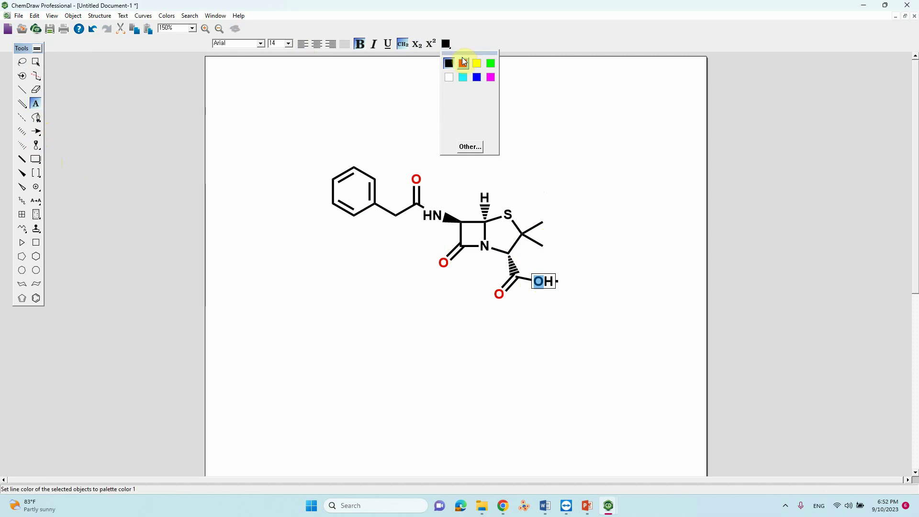
{"action": "left_click", "coordinate": [462, 62]}
{"action": "left_click", "coordinate": [558, 160]}
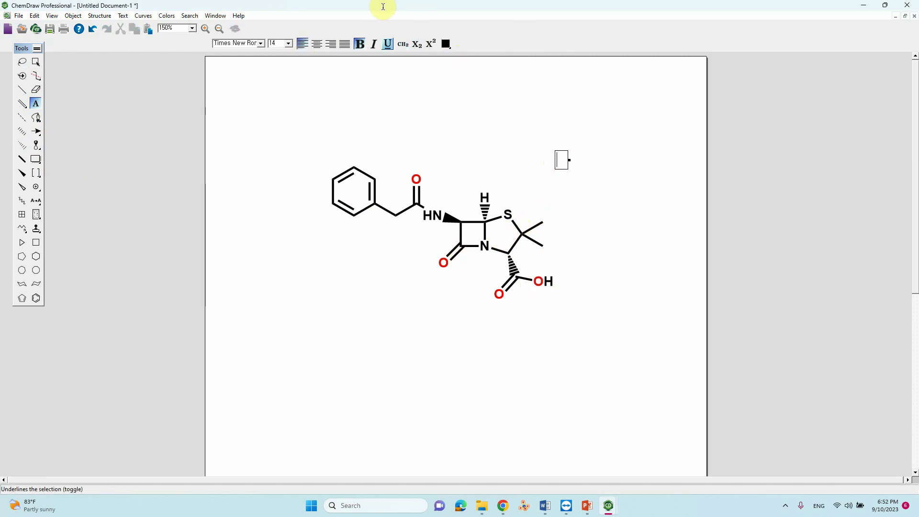
Color the sulfur atom label yellow.
{"action": "double_click", "coordinate": [507, 215]}
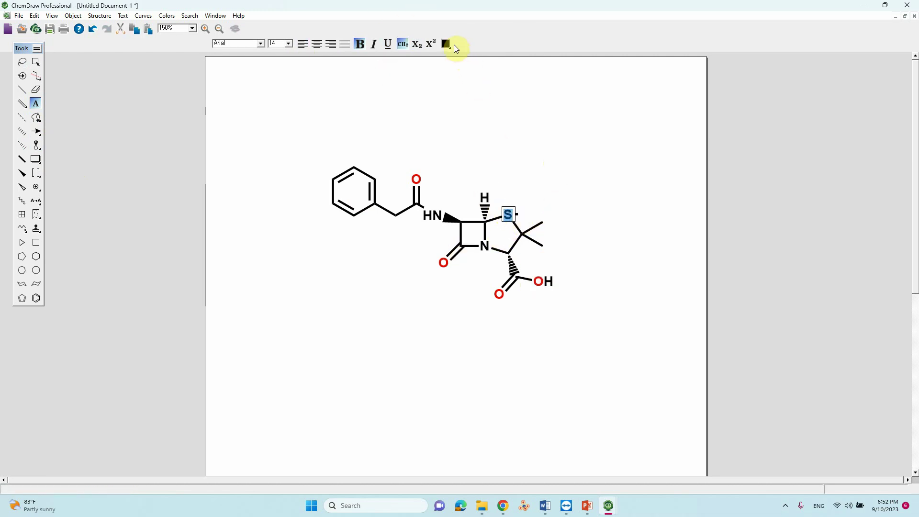
{"action": "left_click", "coordinate": [446, 44]}
{"action": "left_click", "coordinate": [463, 70]}
{"action": "left_click", "coordinate": [567, 153]}
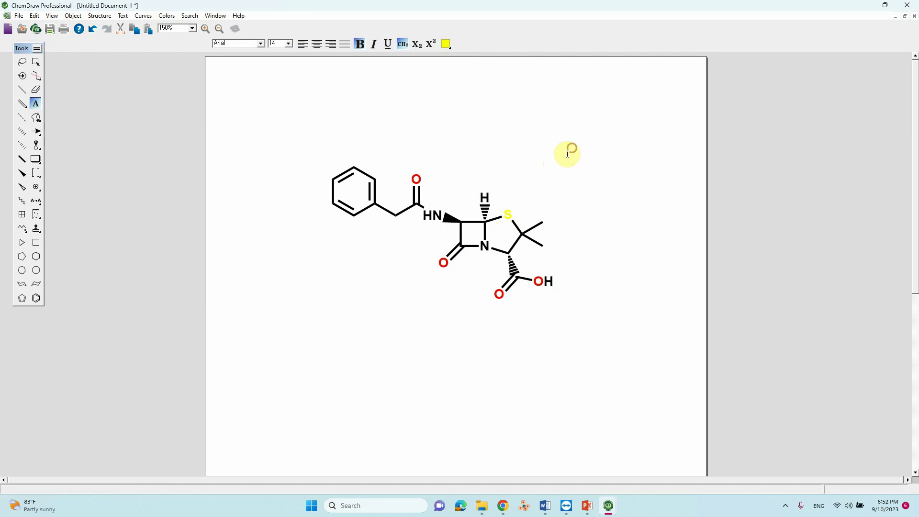
Color the ring N and the N of the HN label blue.
{"action": "double_click", "coordinate": [485, 246]}
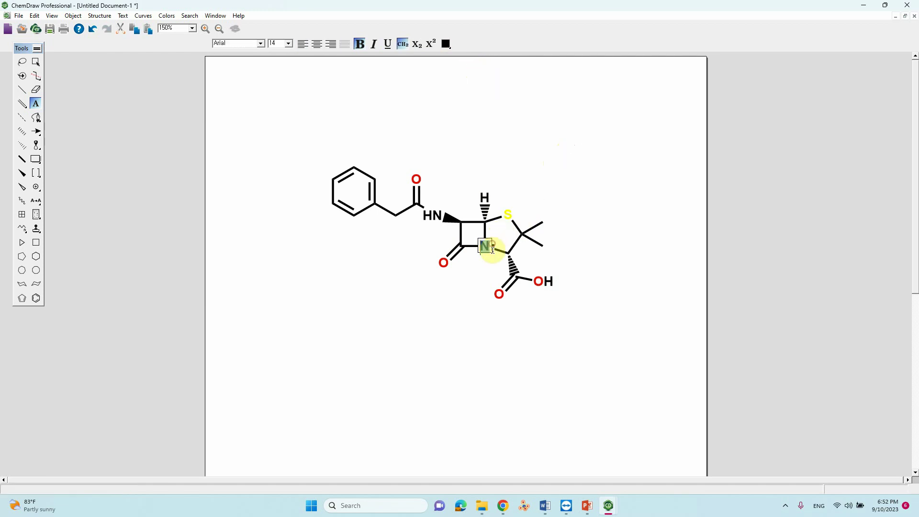
{"action": "left_click", "coordinate": [448, 45]}
{"action": "left_click", "coordinate": [476, 77]}
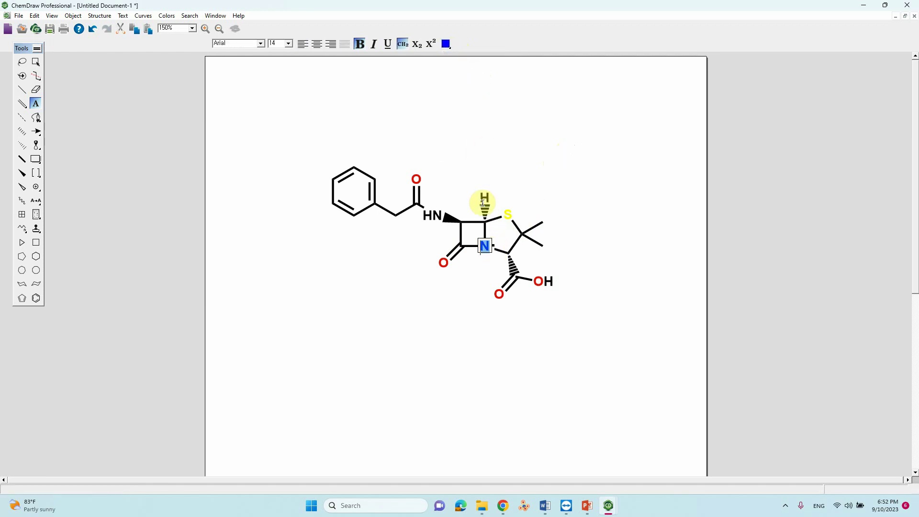
{"action": "double_click", "coordinate": [437, 217]}
{"action": "double_click", "coordinate": [437, 215]}
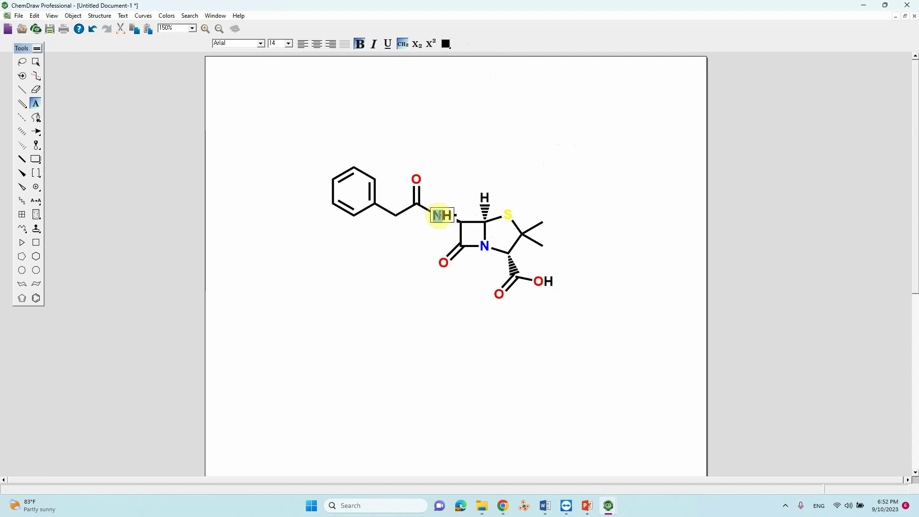
{"action": "left_click", "coordinate": [450, 47]}
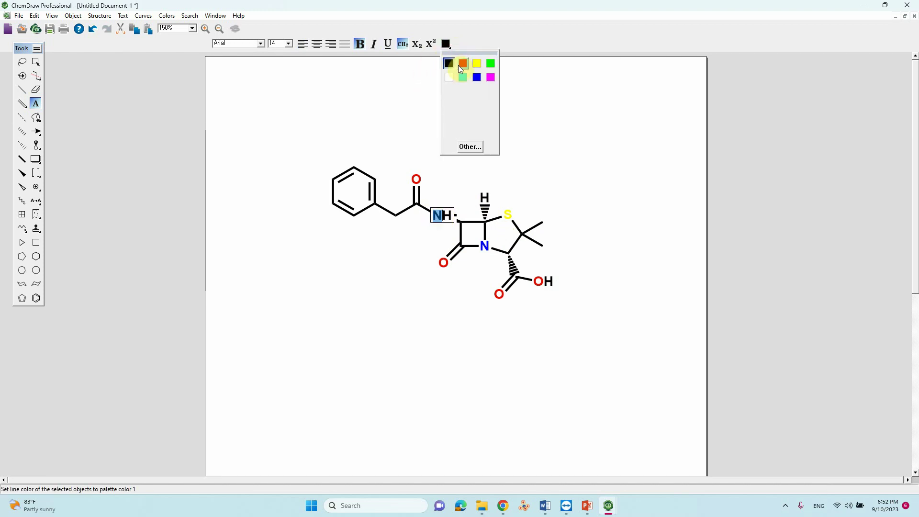
{"action": "left_click", "coordinate": [476, 77]}
{"action": "left_click", "coordinate": [549, 129]}
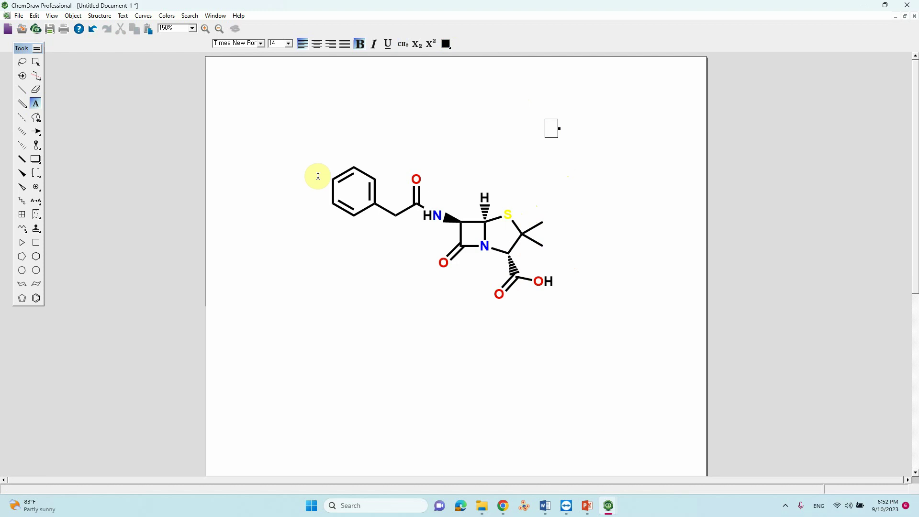
{"action": "left_click", "coordinate": [287, 101]}
{"action": "scroll", "coordinate": [442, 179], "scroll_direction": "up", "scroll_amount": 3}
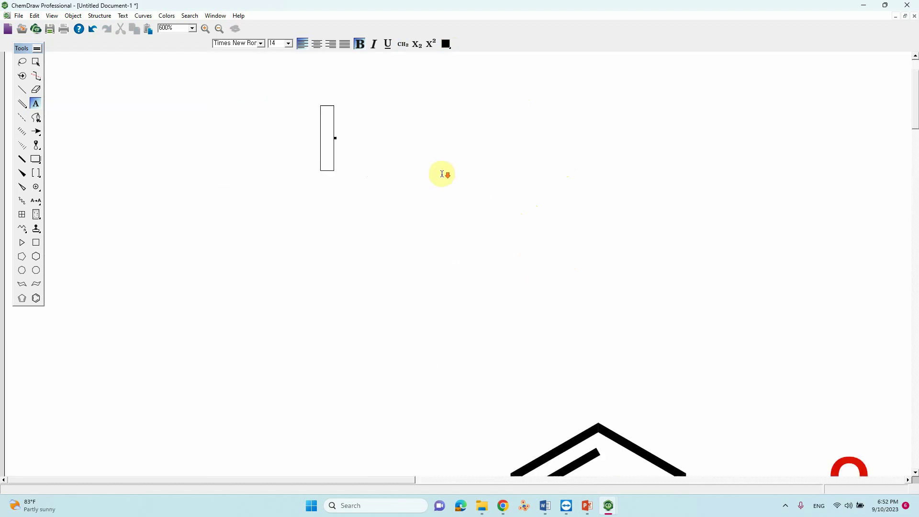
{"action": "scroll", "coordinate": [442, 178], "scroll_direction": "down", "scroll_amount": 3}
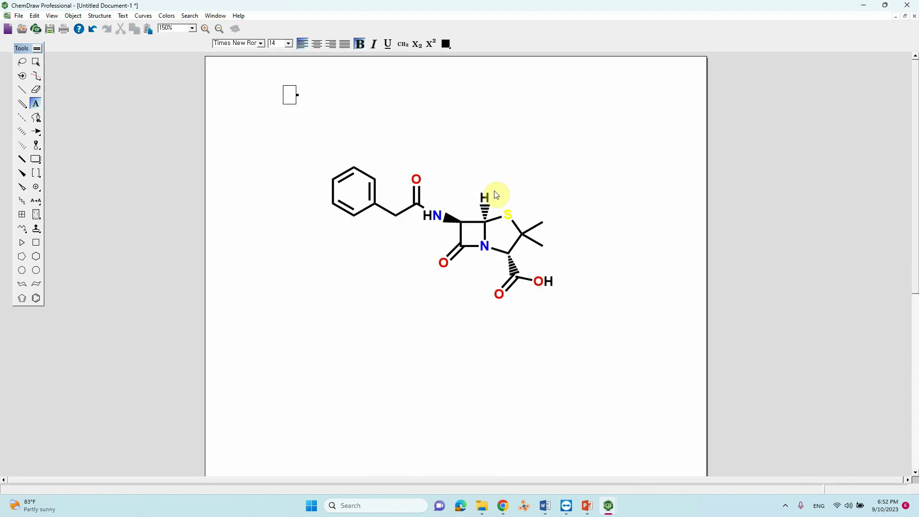
{"action": "left_click", "coordinate": [718, 154]}
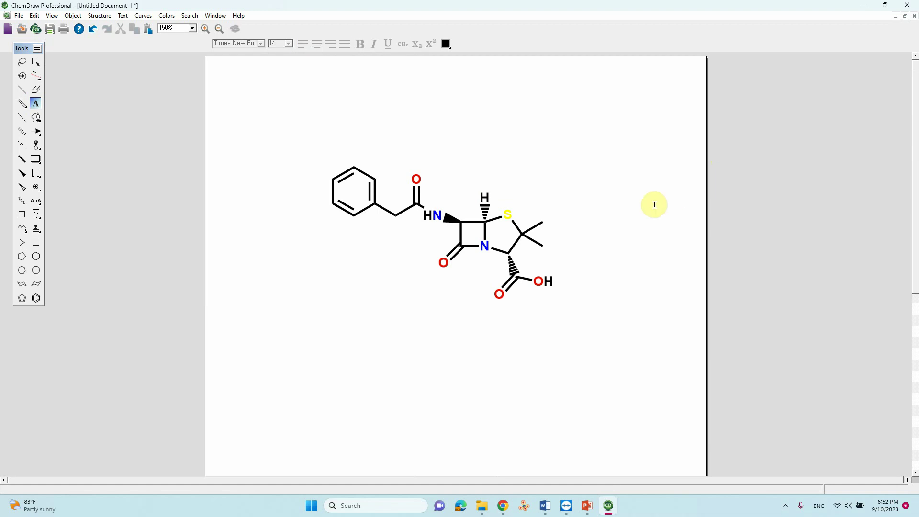
{"action": "scroll", "coordinate": [652, 204], "scroll_direction": "up", "scroll_amount": 1}
{"action": "scroll", "coordinate": [652, 204], "scroll_direction": "up", "scroll_amount": 2}
{"action": "scroll", "coordinate": [655, 207], "scroll_direction": "down", "scroll_amount": 2}
{"action": "scroll", "coordinate": [656, 206], "scroll_direction": "up", "scroll_amount": 2}
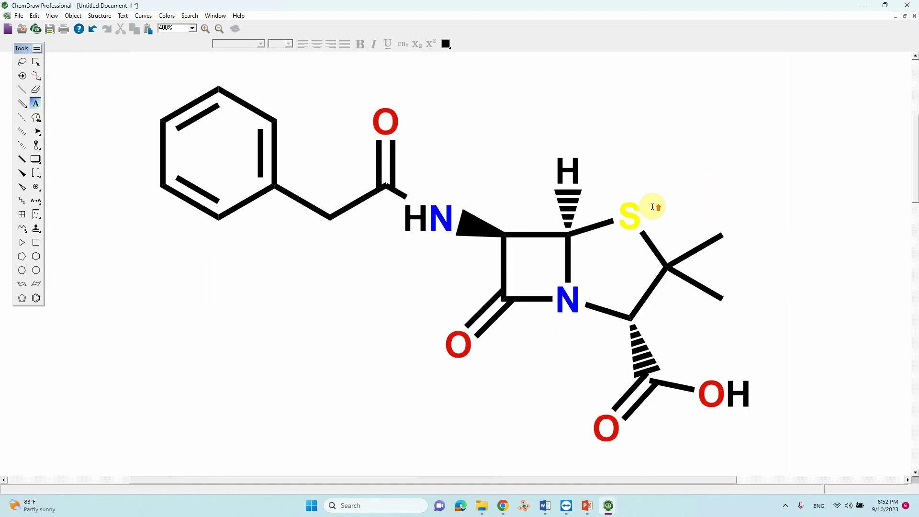